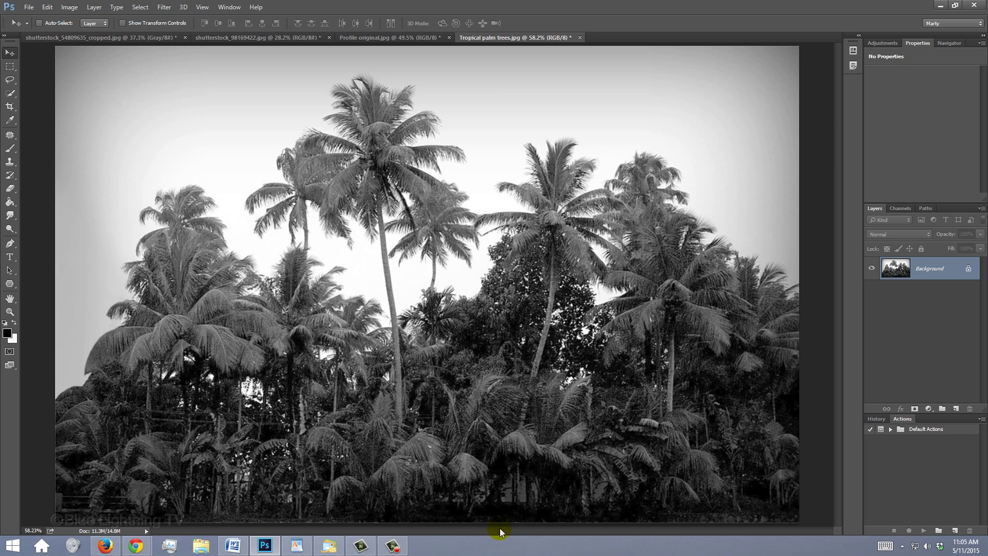
Step: View the grayscale and colourful portraits, ending on the Profile original.jpg document
click(144, 38)
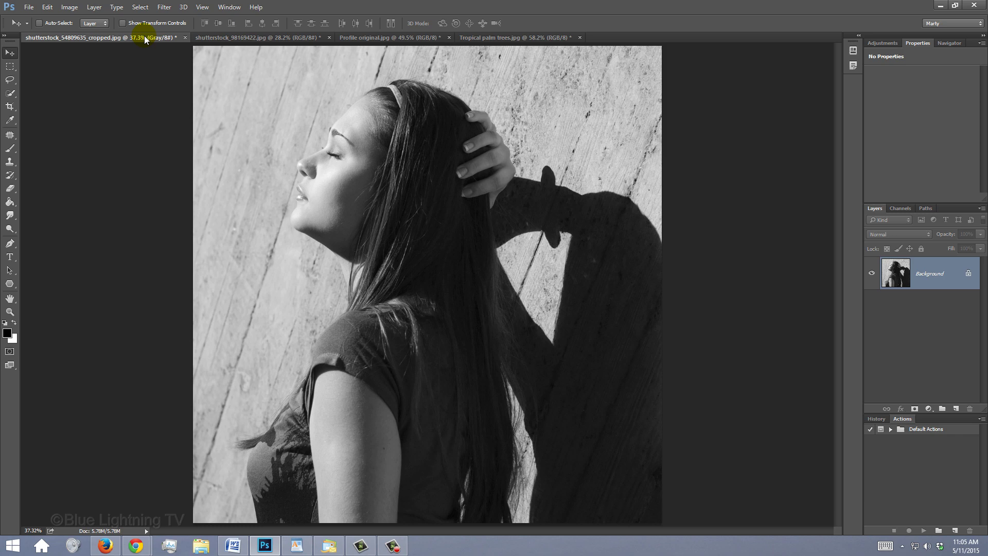
click(236, 38)
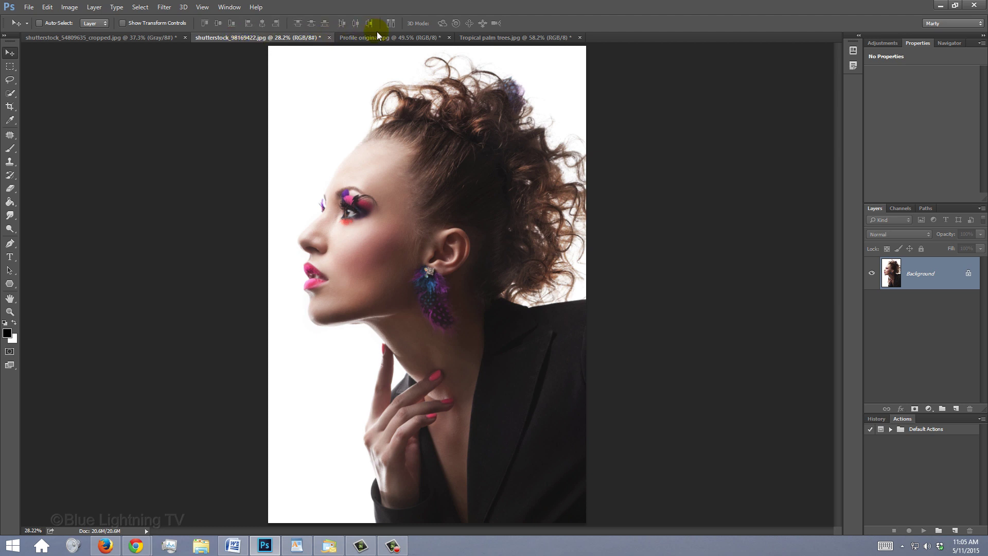
click(390, 38)
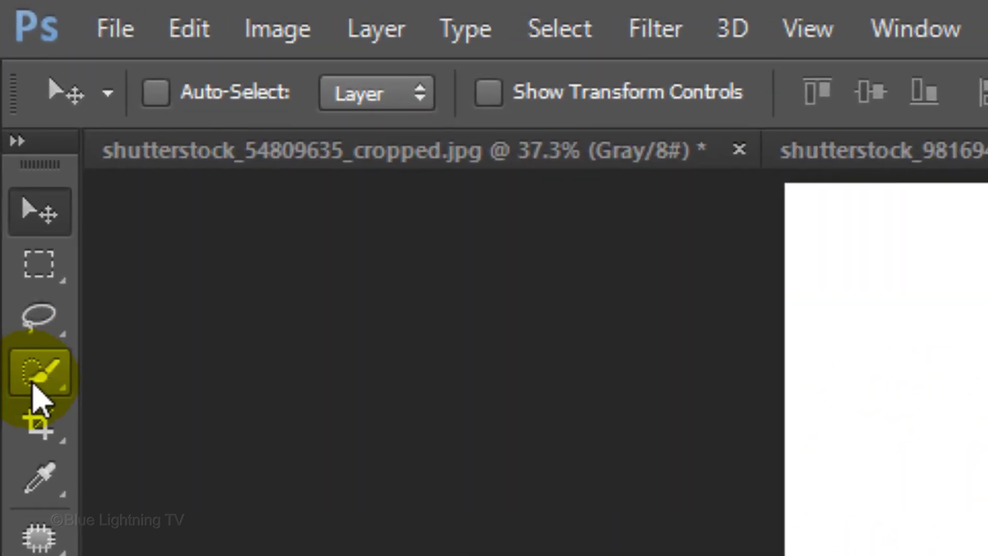
Step: Select the woman's figure and hair in Profile original with the Quick Selection Tool
right_click(10, 92)
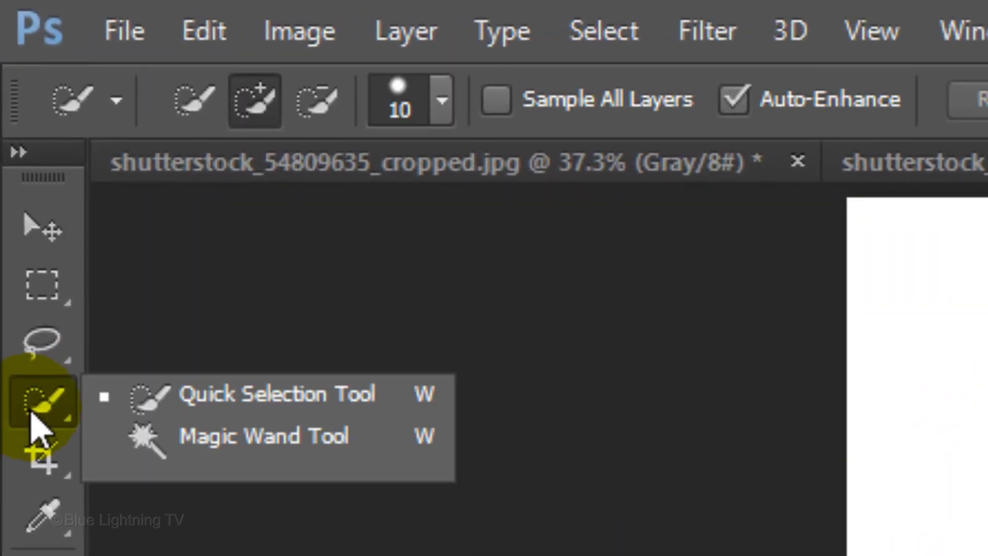
click(234, 402)
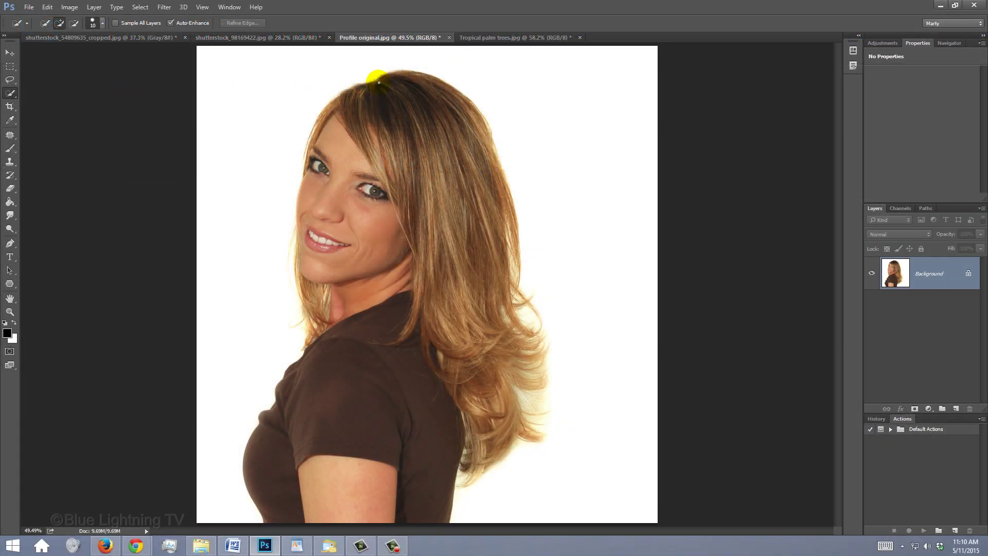
mouse_move(379, 78)
mouse_down()
mouse_move(459, 160)
mouse_move(503, 420)
mouse_up()
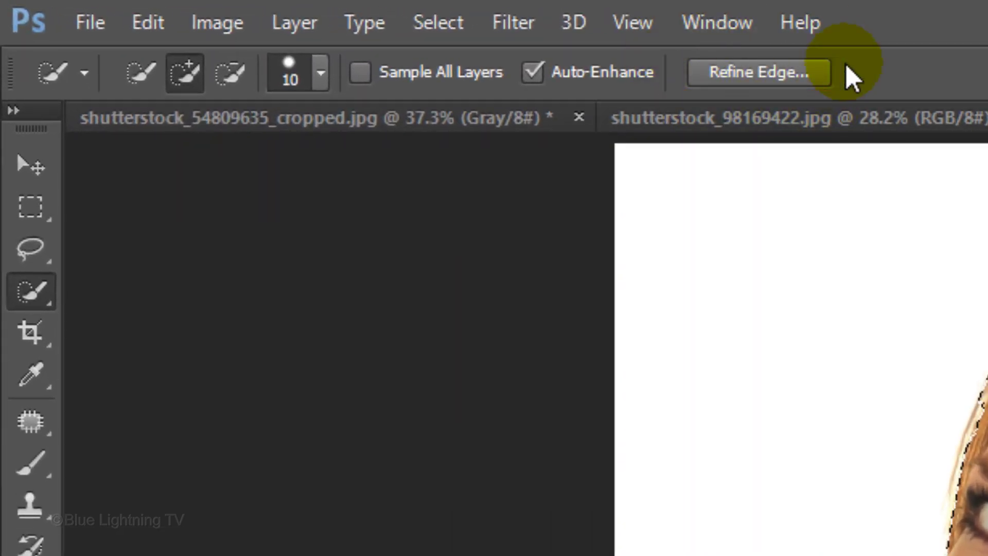
Step: Refine the hair edge with Smart Radius and output the cut-out to a new layer
click(438, 21)
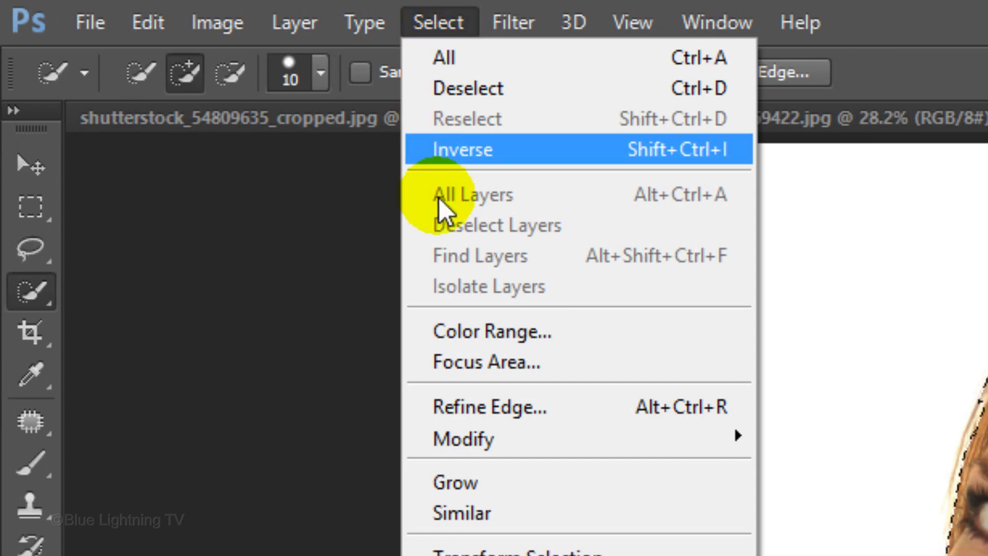
click(460, 403)
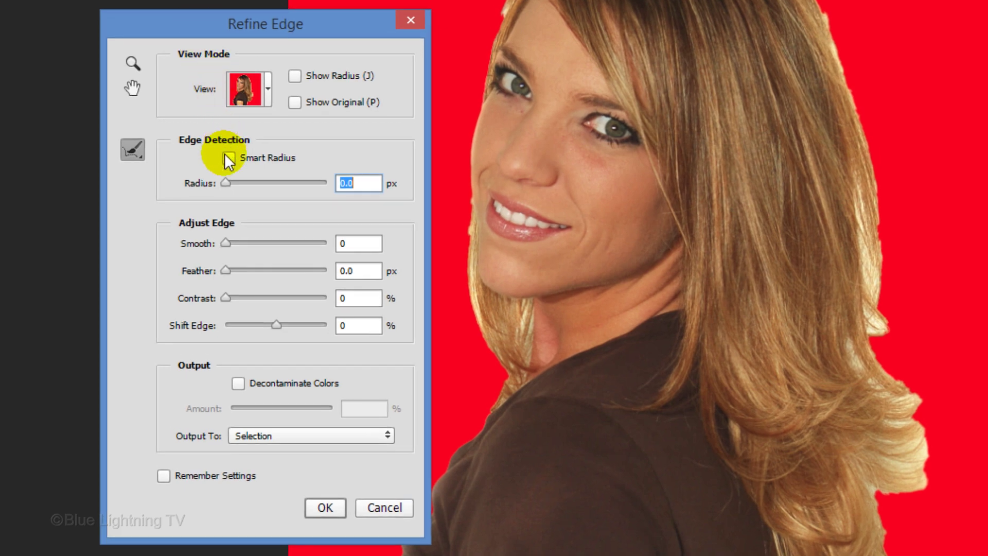
click(228, 158)
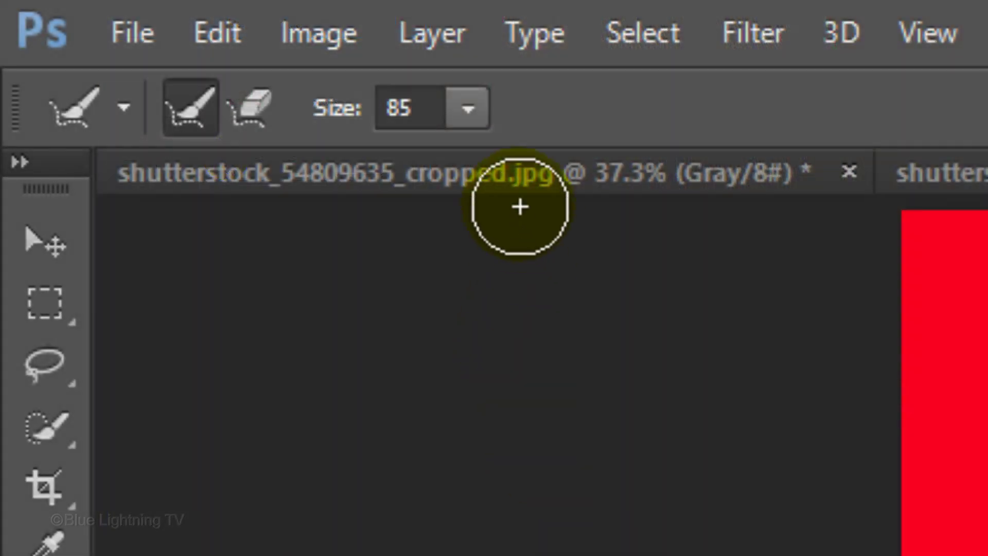
click(468, 108)
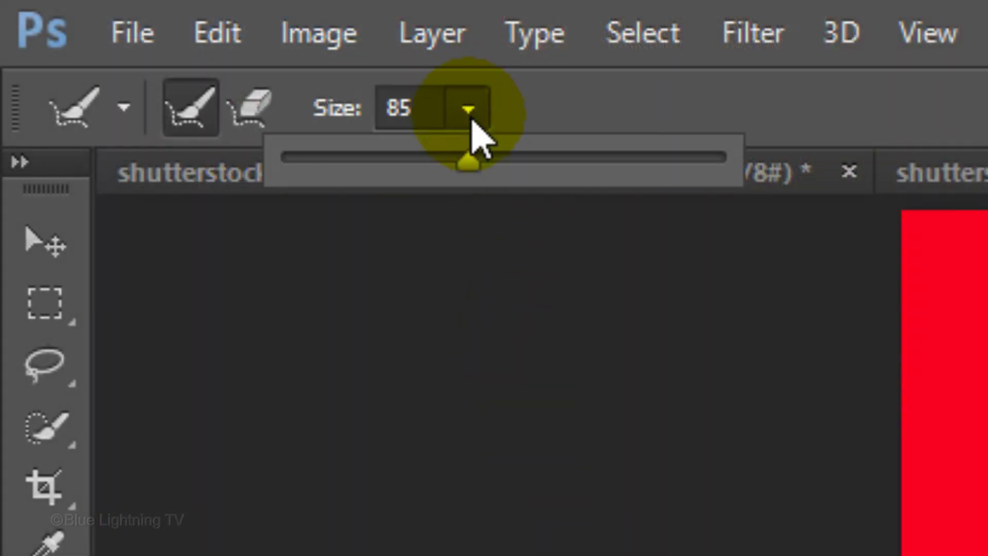
mouse_move(475, 159)
mouse_down()
mouse_move(579, 162)
mouse_move(508, 166)
mouse_up()
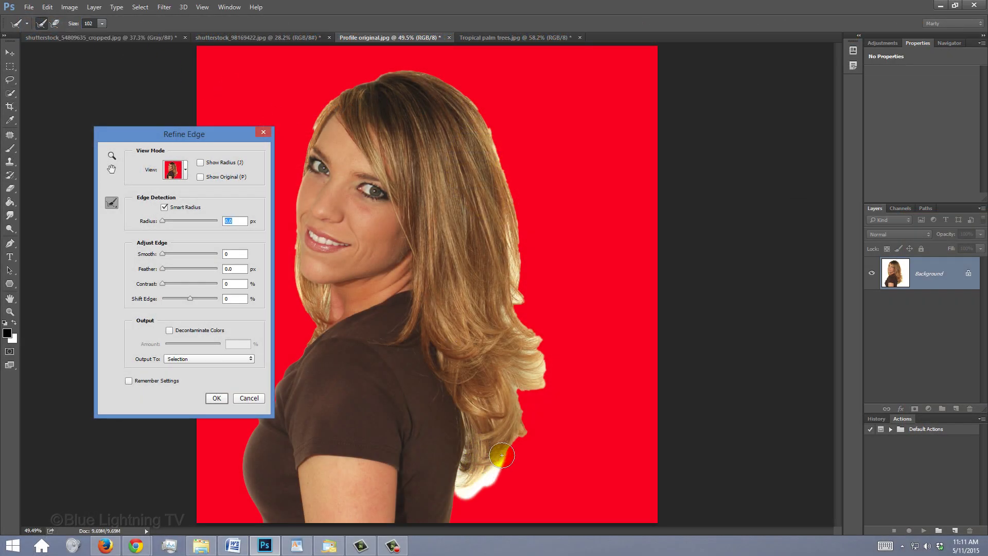
mouse_move(502, 456)
mouse_down()
mouse_move(307, 145)
mouse_move(317, 340)
mouse_up()
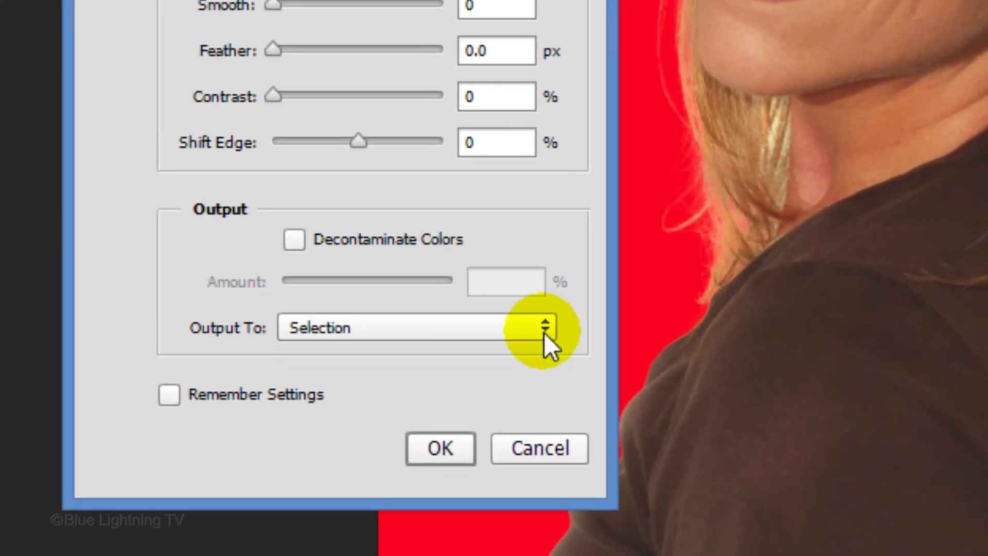
click(469, 329)
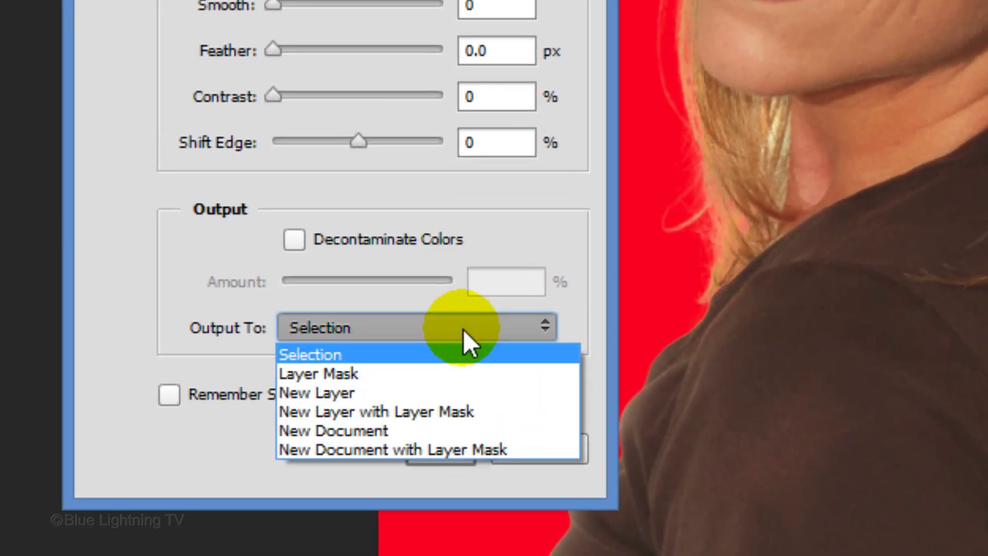
click(448, 389)
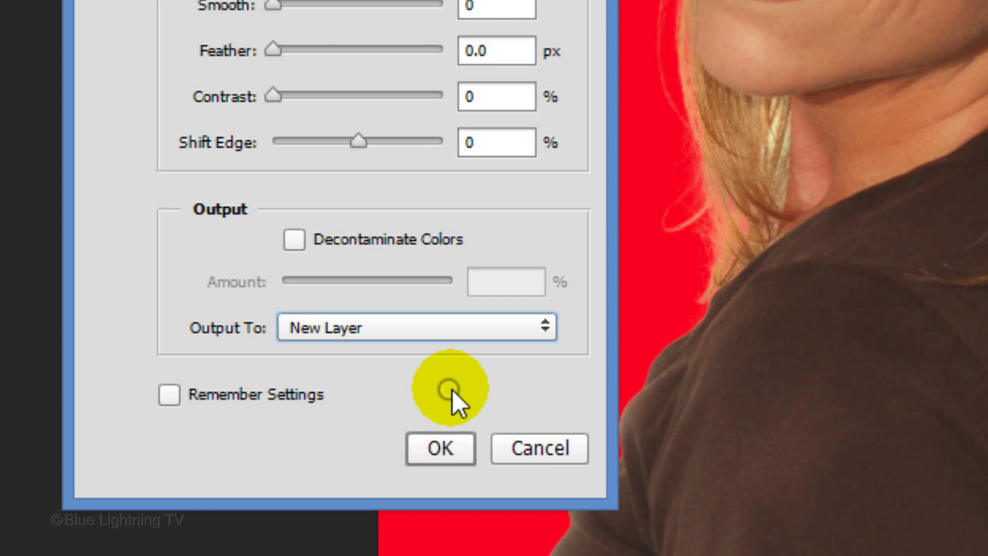
click(444, 451)
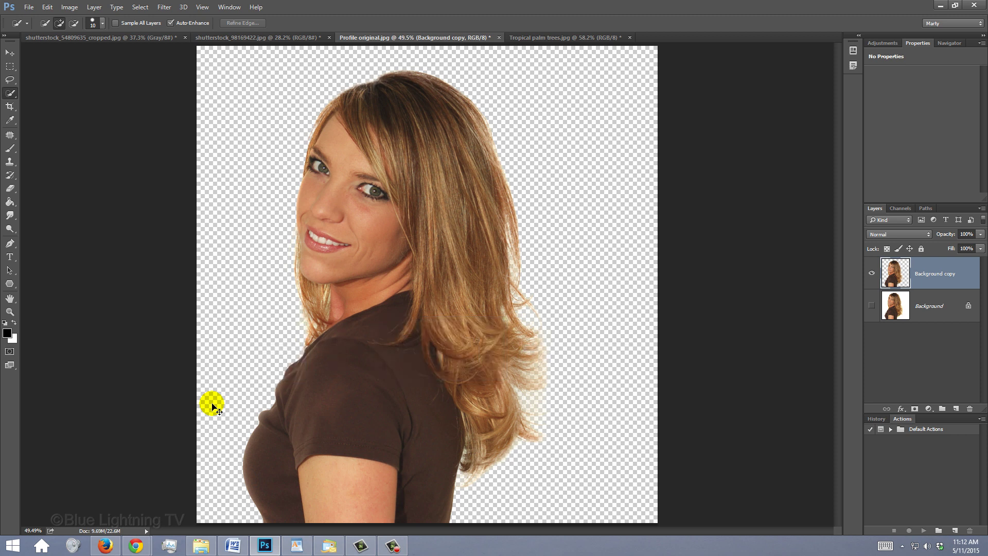
Step: Desaturate the cut-out and apply Levels with white input 197 and black input 21
key(ctrl+shift+u)
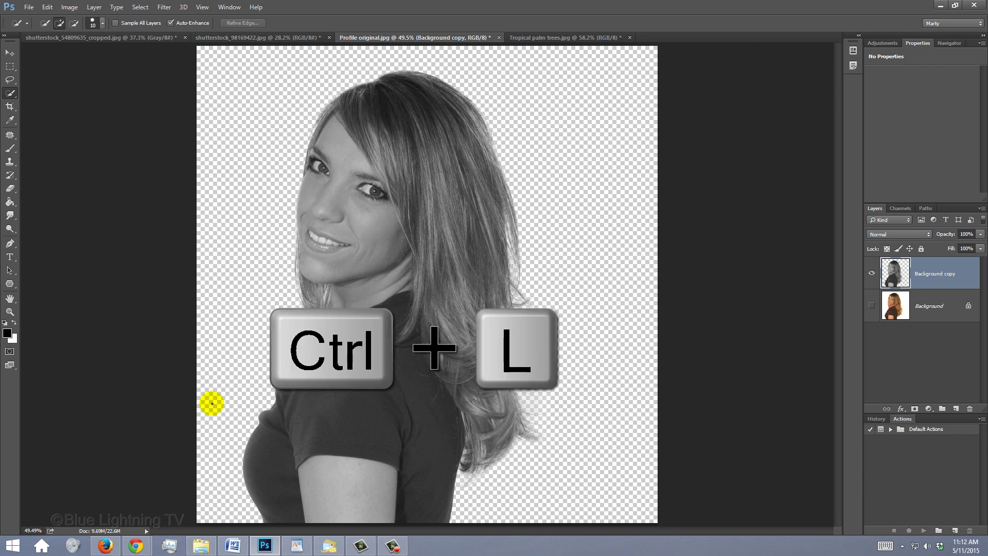
key(ctrl+l)
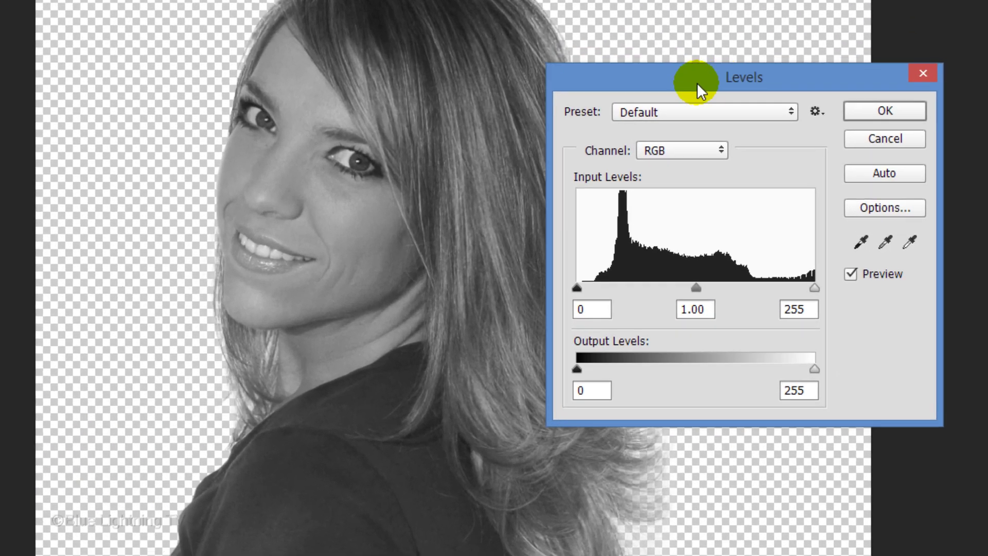
drag(698, 82, 656, 129)
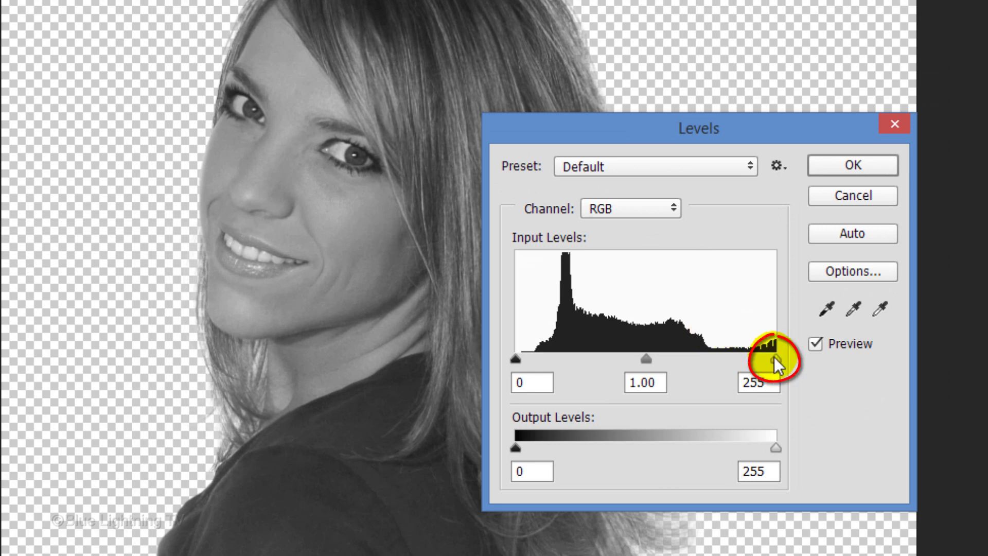
drag(775, 359, 717, 360)
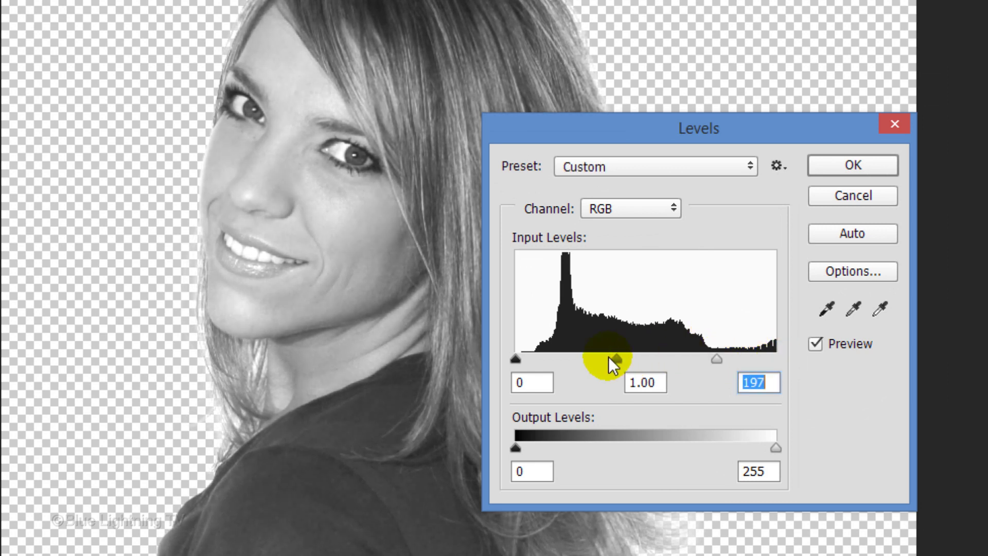
drag(513, 359, 542, 354)
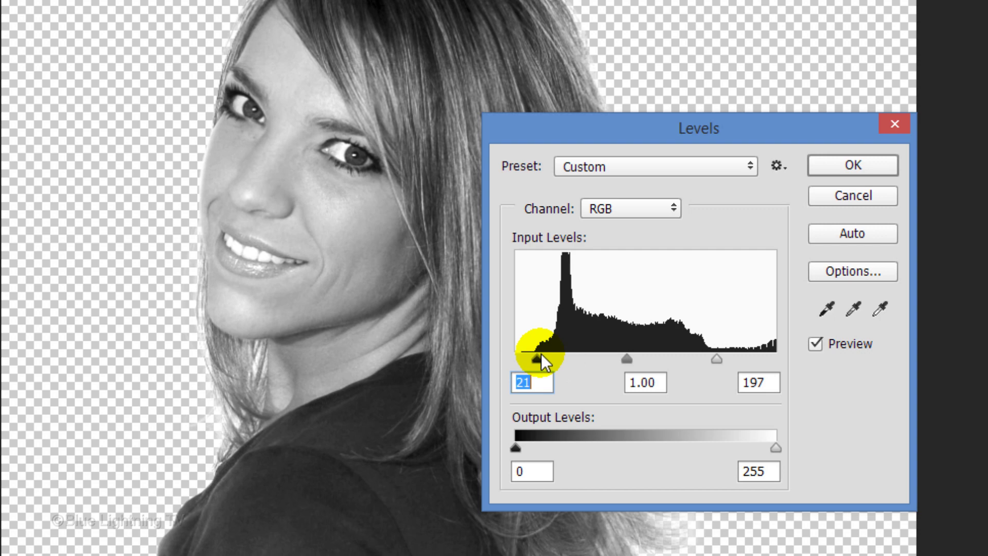
click(853, 165)
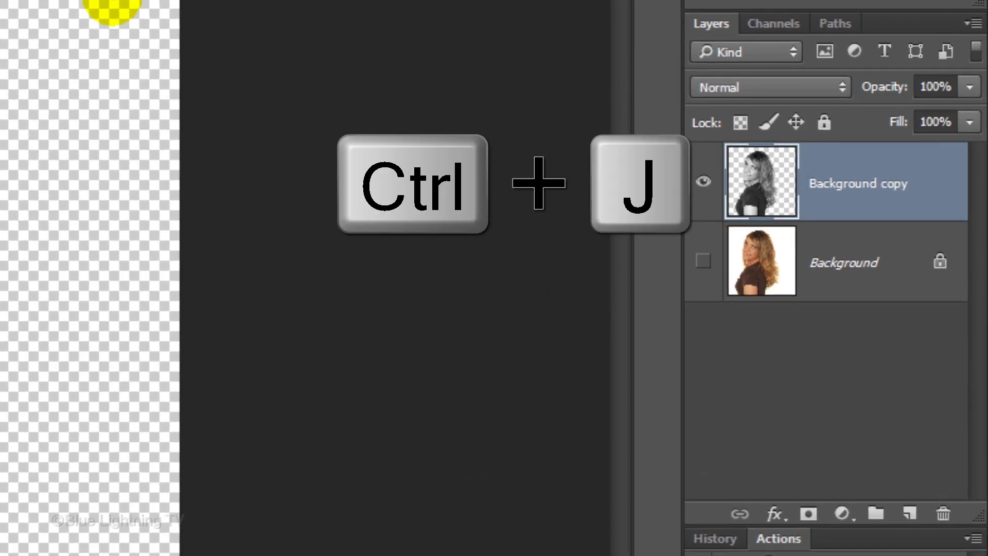
Step: Duplicate the black-and-white cut-out and give the copy a Multiply gradient overlay
key(ctrl+j)
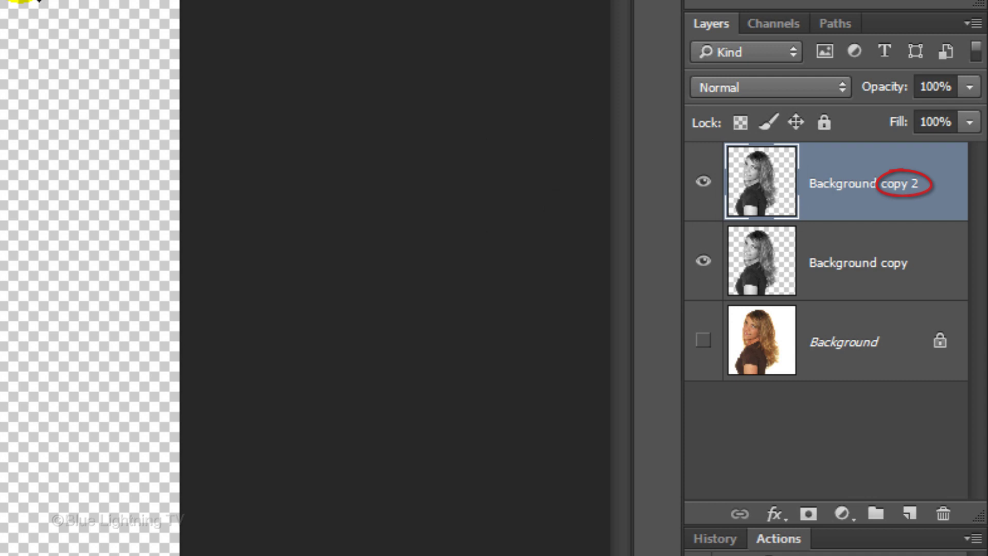
click(776, 515)
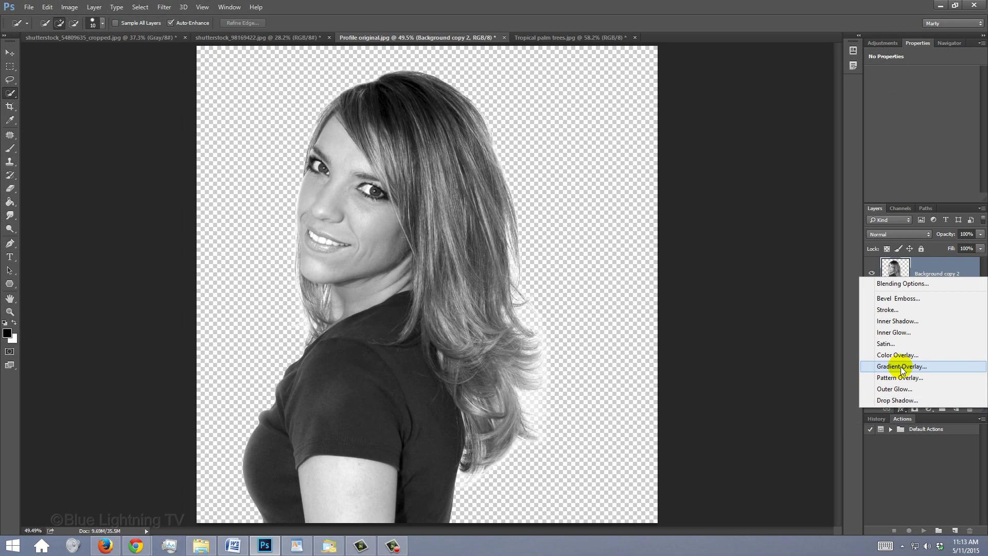
click(777, 411)
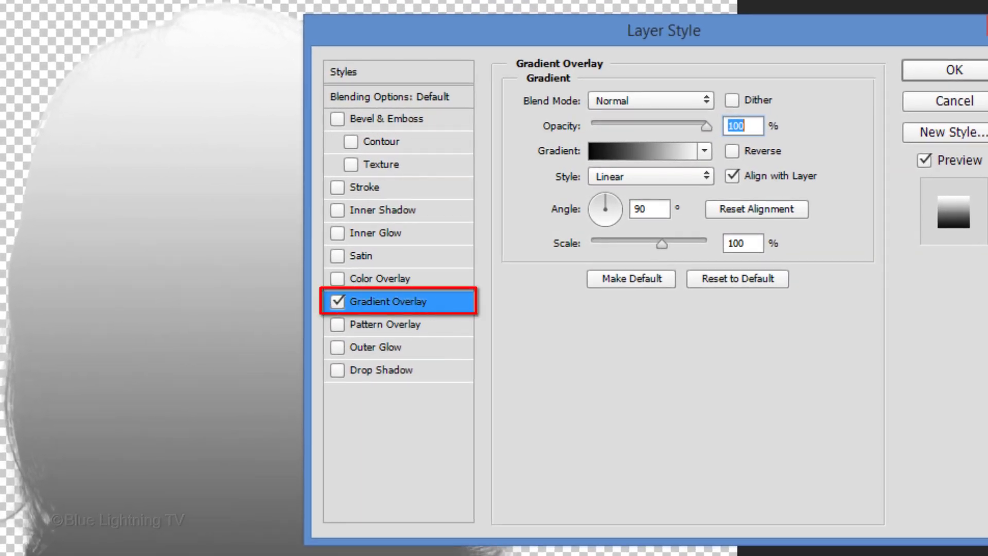
click(677, 99)
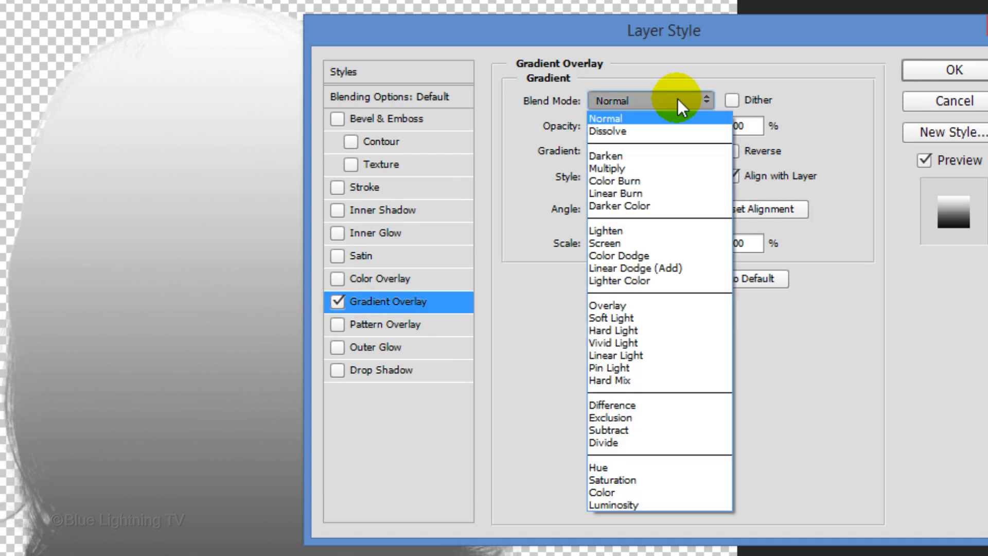
click(663, 166)
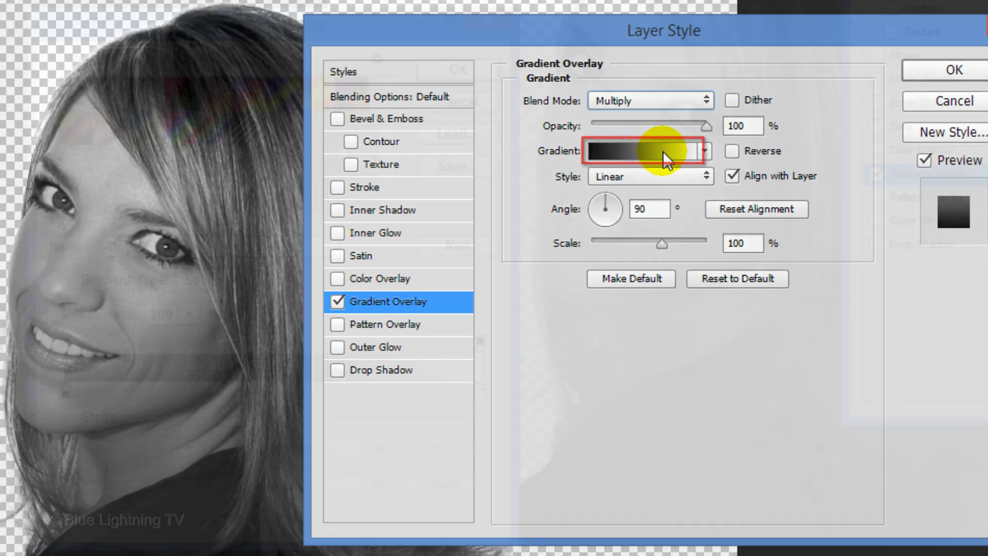
Step: Set the overlay to the Black, White gradient at -180 degrees and 40% scale
click(663, 155)
click(147, 95)
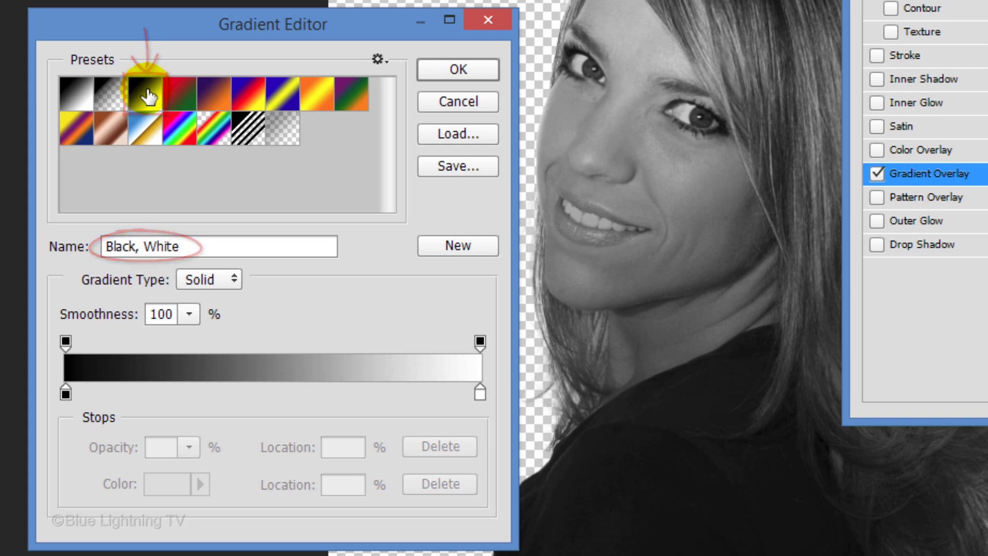
click(458, 70)
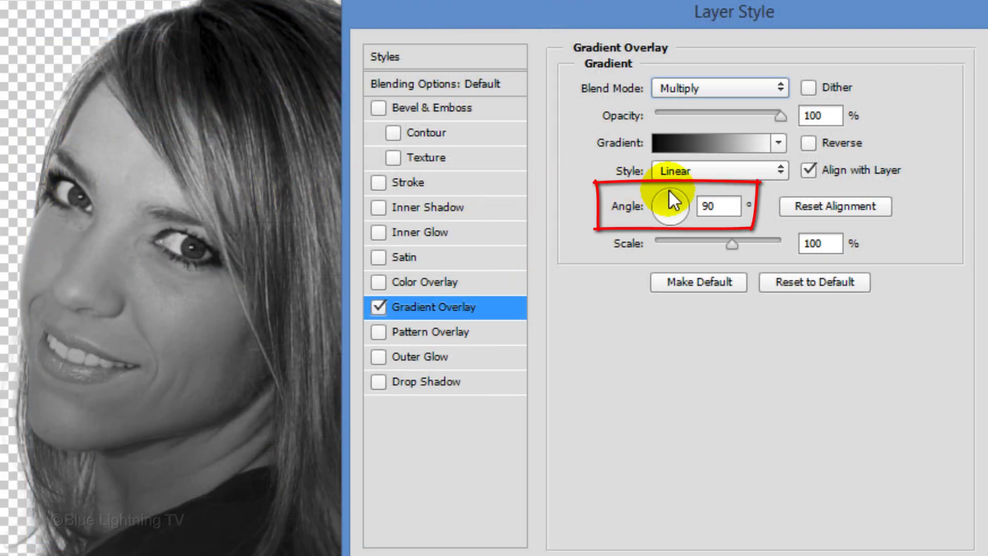
drag(671, 199, 652, 207)
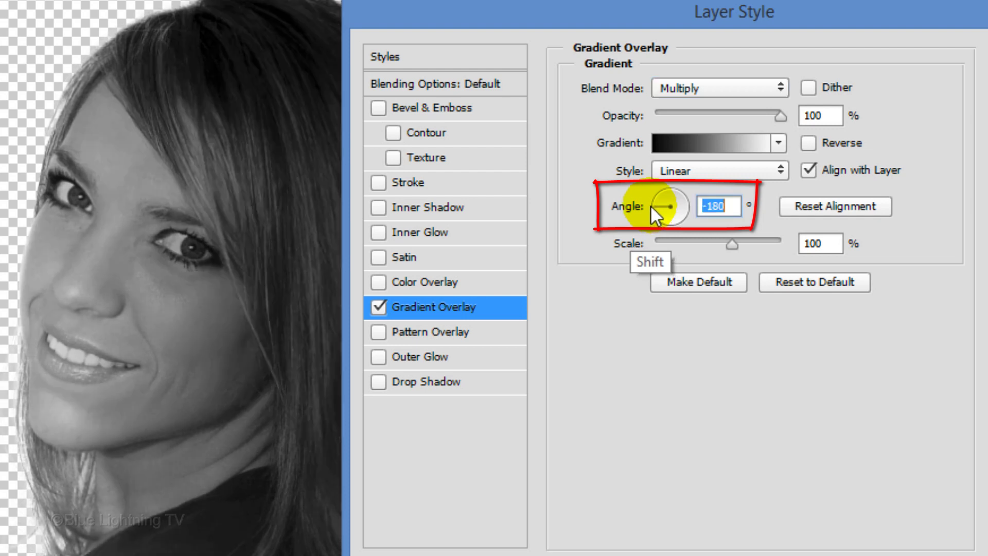
click(830, 243)
double_click(814, 243)
text(40)
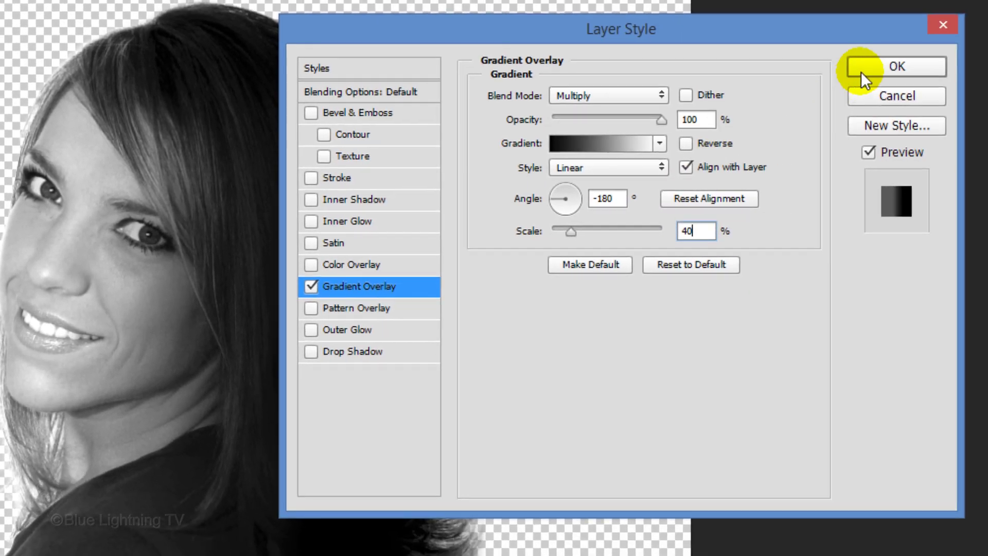
click(870, 66)
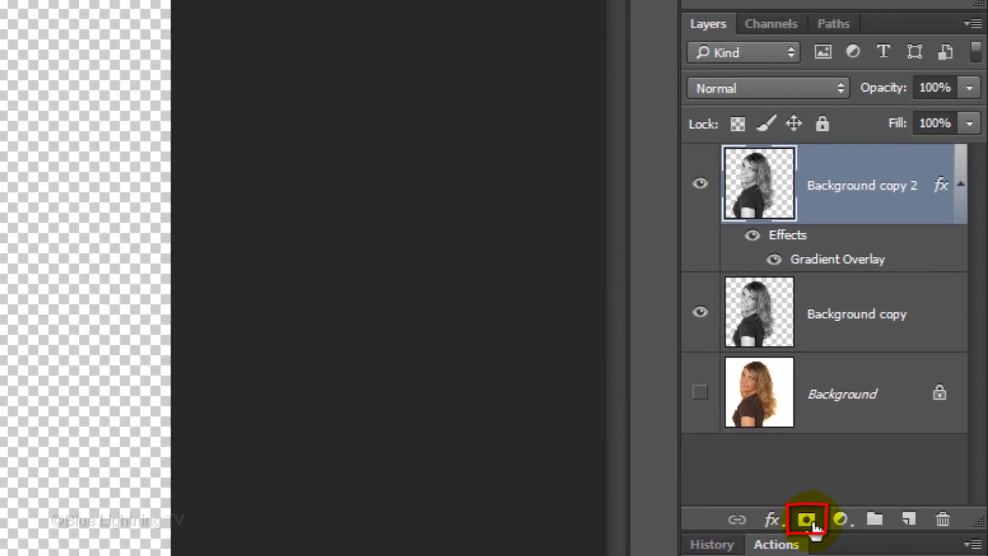
Step: Mask the darkened portrait layer and set up a 175 px, 0% hardness Brush Tool
click(808, 520)
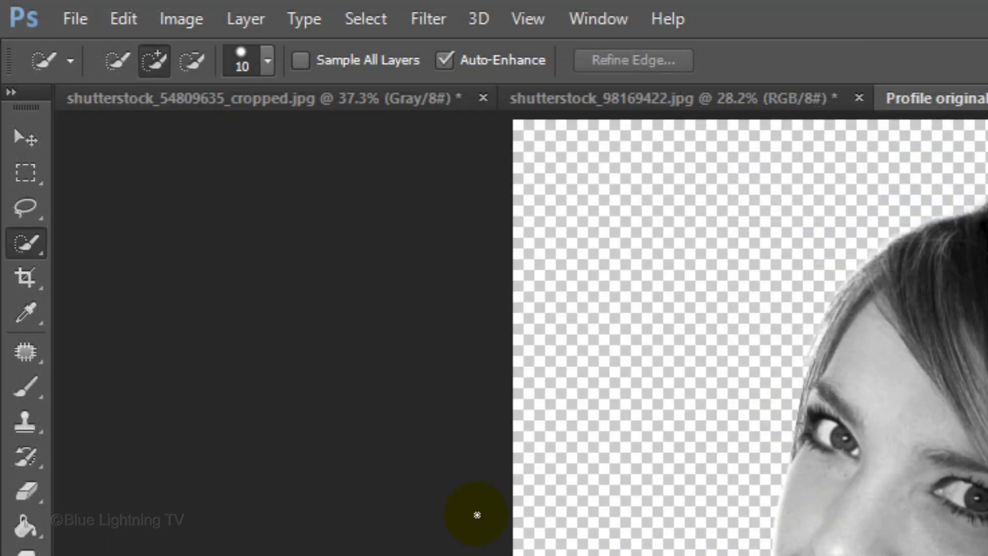
click(24, 388)
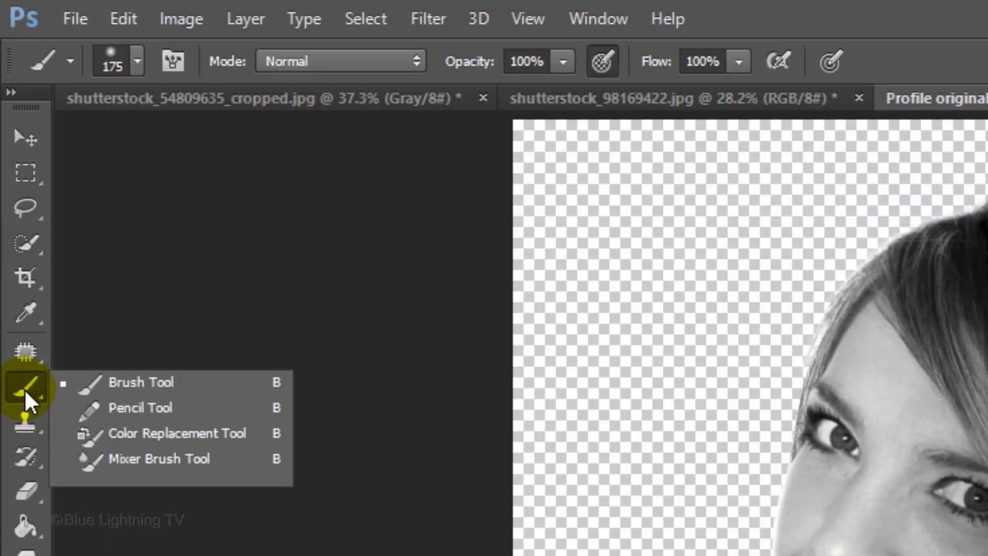
click(151, 382)
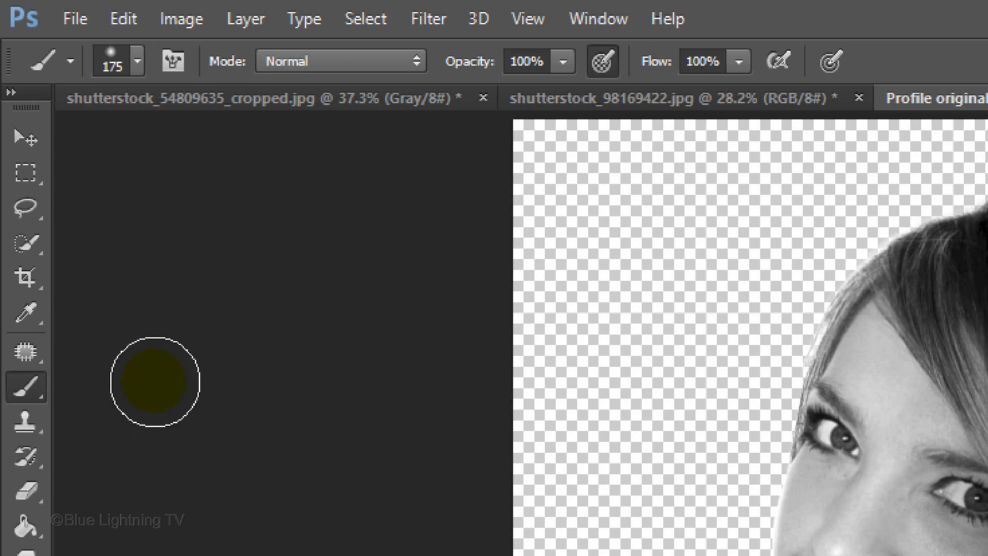
click(138, 60)
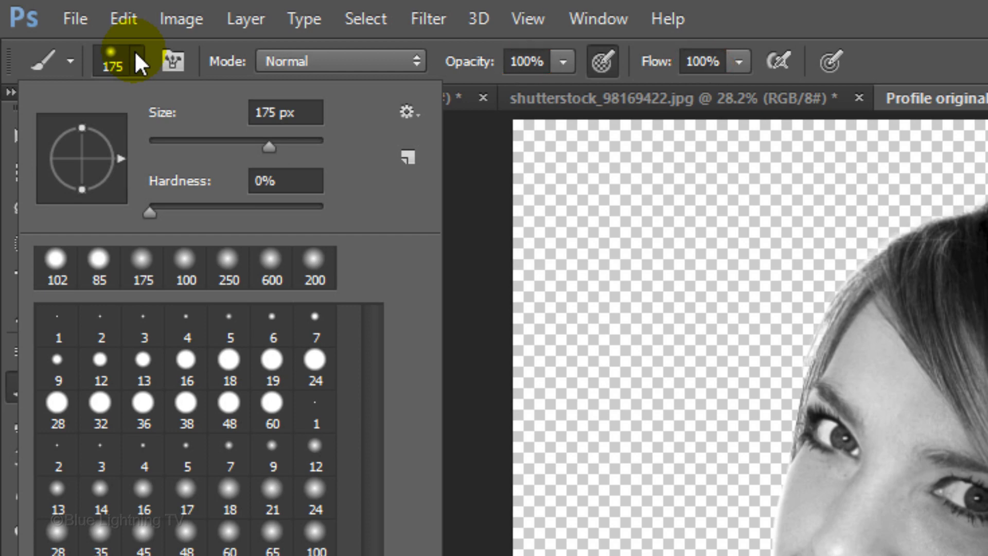
key(Return)
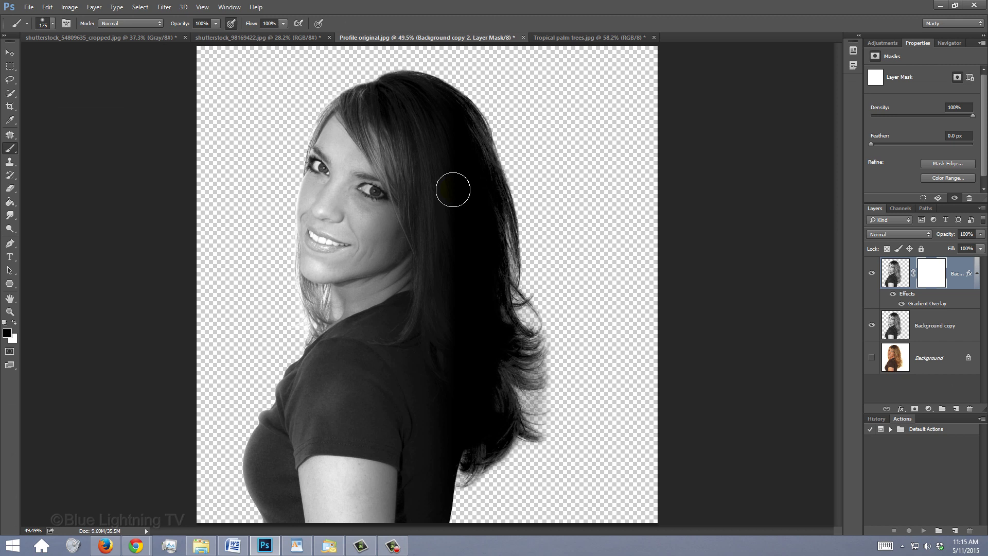
Step: Resize the brush with the bracket keys and paint black into the mask over the cheek
key(bracketright)
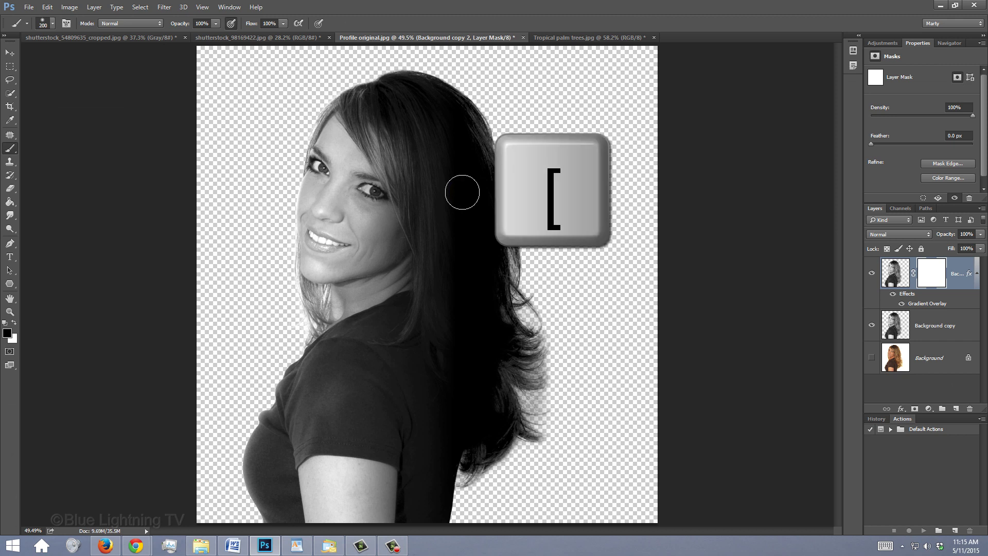
key(bracketright)
key(bracketleft)
key(bracketleft)
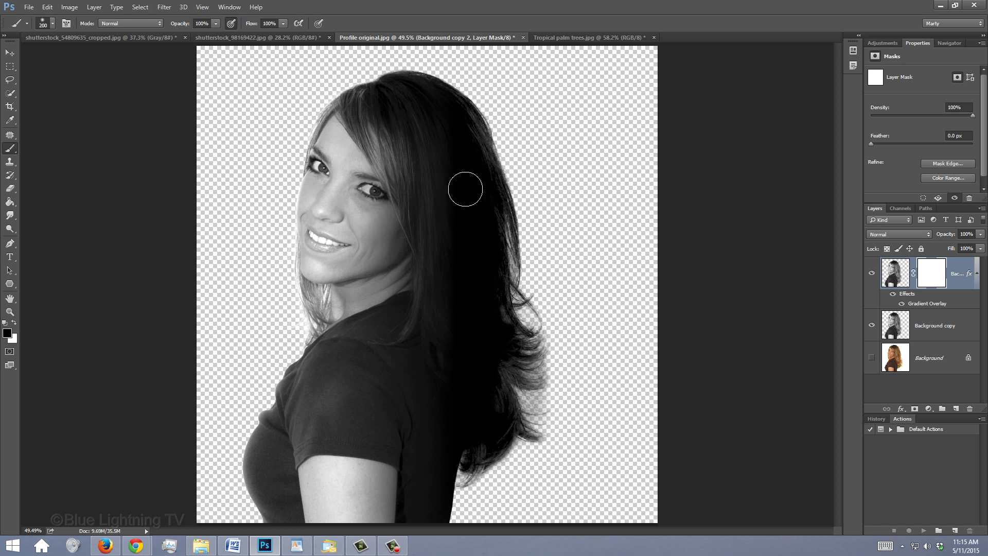
key(bracketright)
key(bracketright)
key(bracketright)
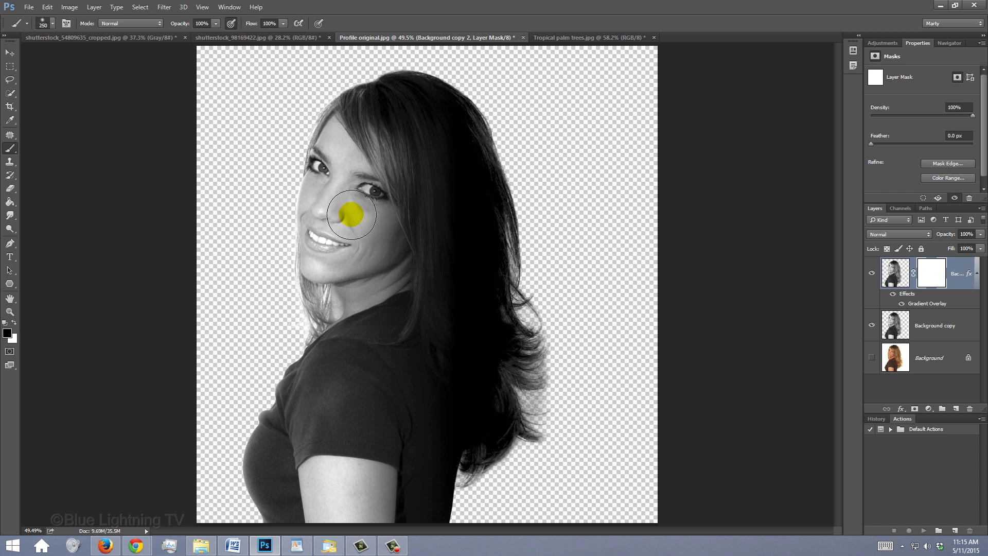
drag(354, 221, 355, 228)
key(bracketleft)
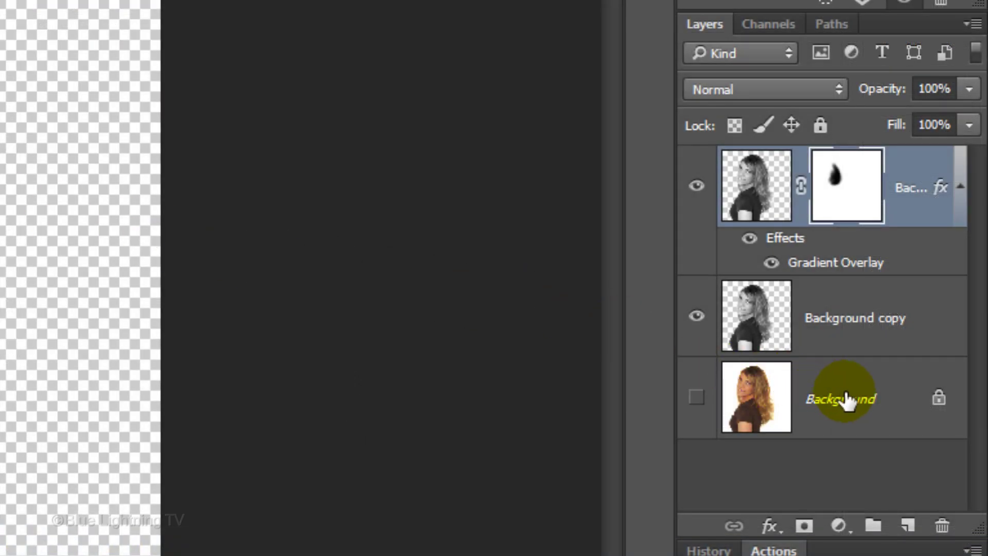
Step: Add an empty layer above Background and bring up Fill with Shift+F5
click(860, 382)
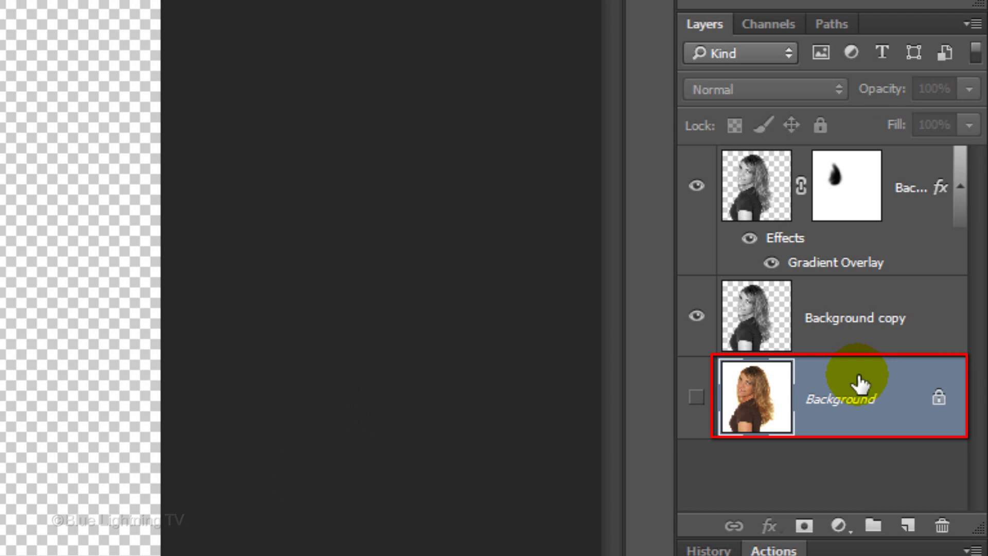
click(909, 528)
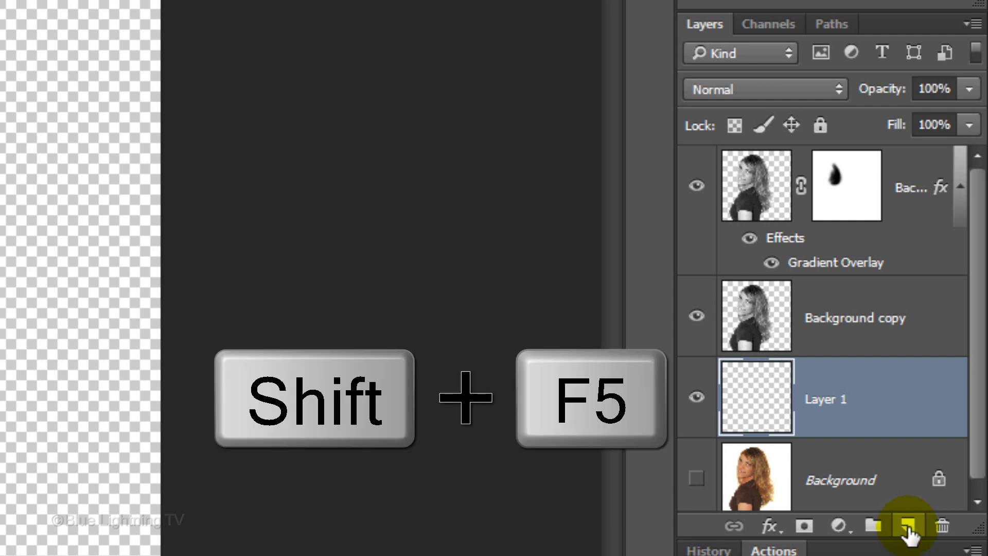
key(shift+F5)
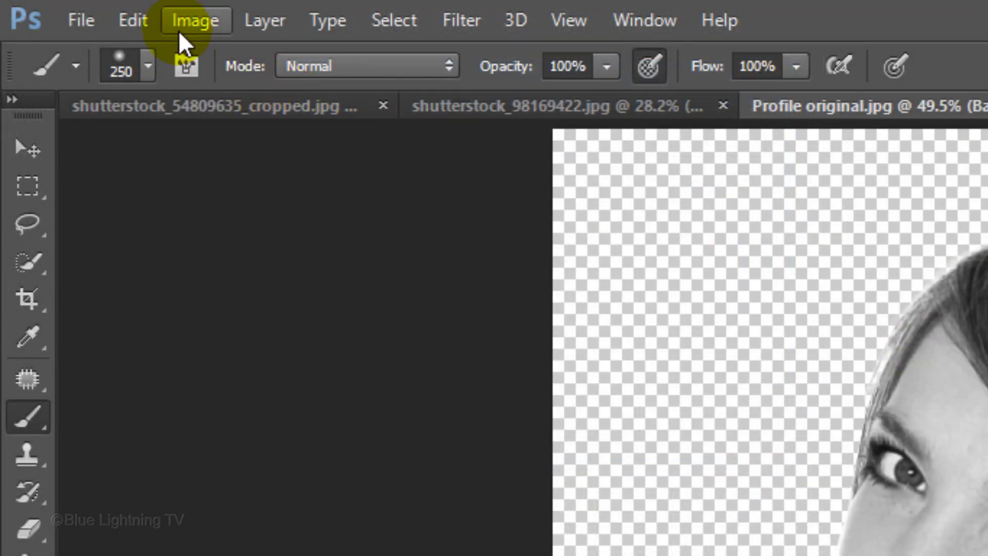
Step: Fill the new layer with White, then show the Tropical palm trees.jpg document
click(133, 20)
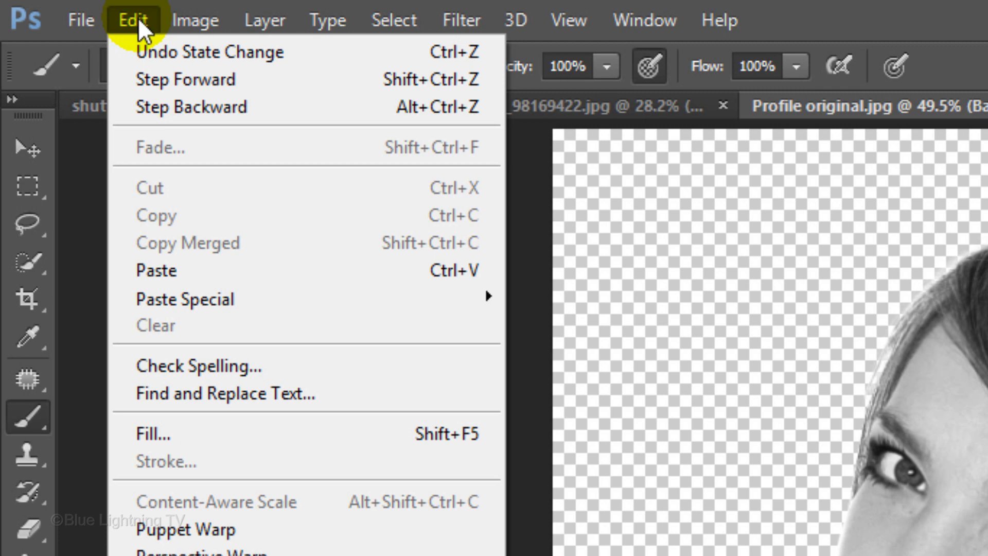
click(146, 441)
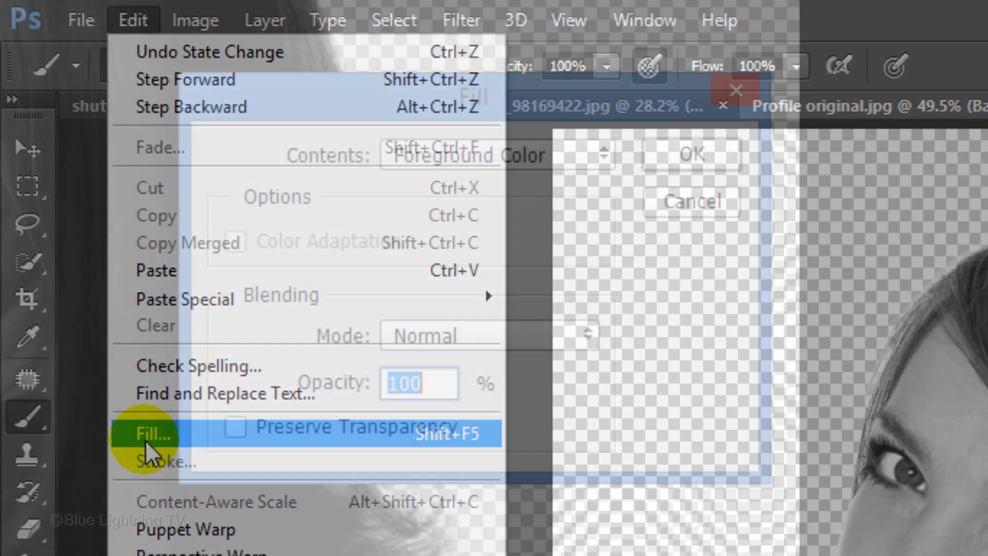
click(541, 145)
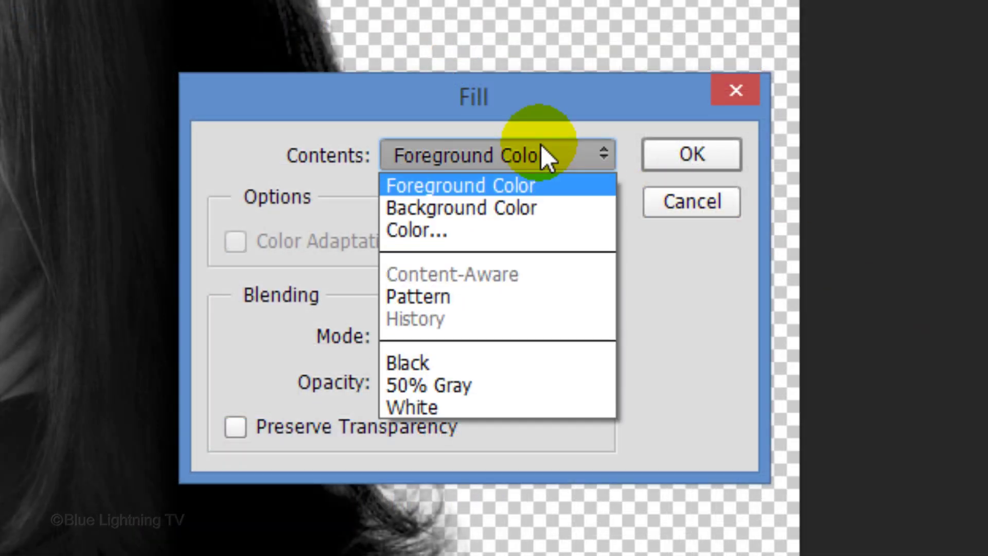
click(495, 405)
click(693, 155)
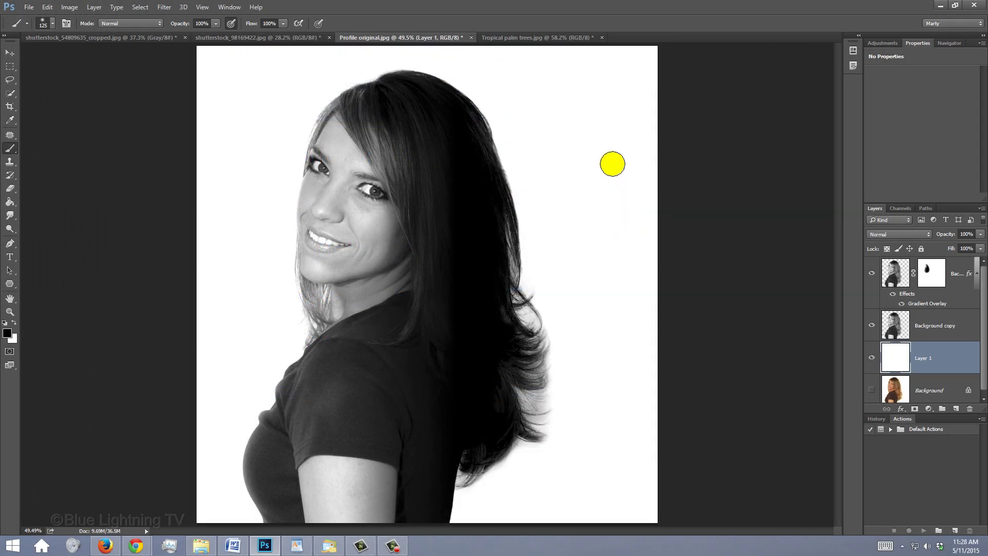
click(540, 37)
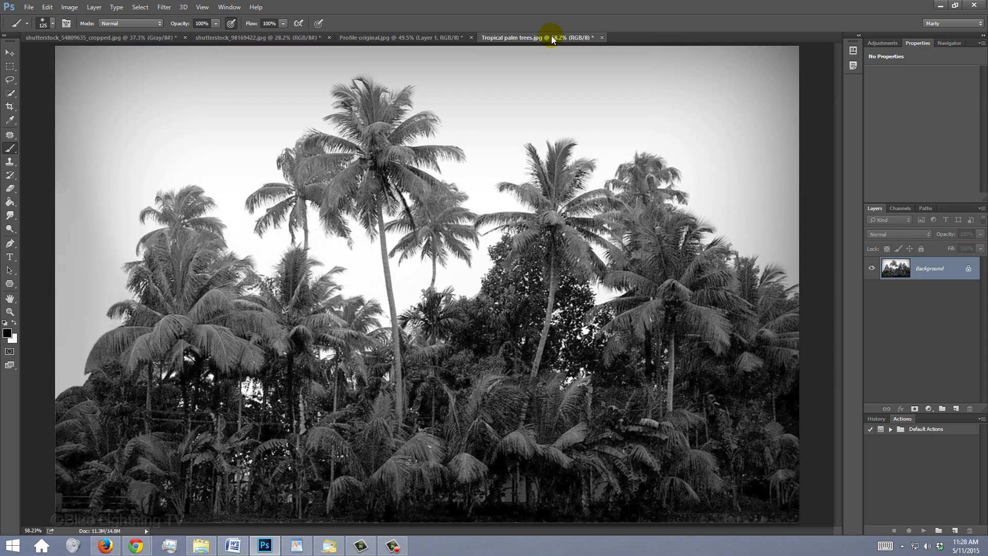
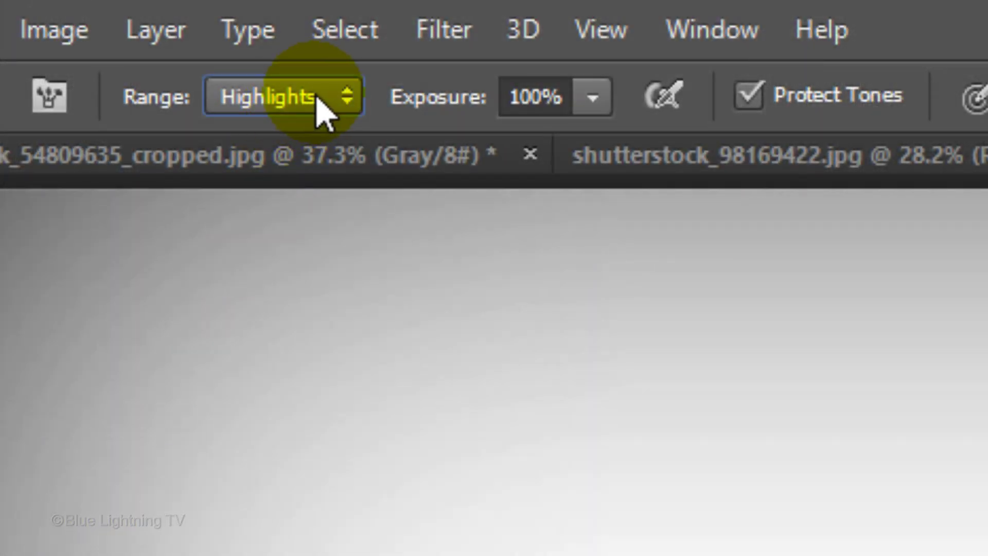
Step: Dodge the upper-left and upper-right sky to near-white, Range Highlights, with an enlarged brush
click(317, 100)
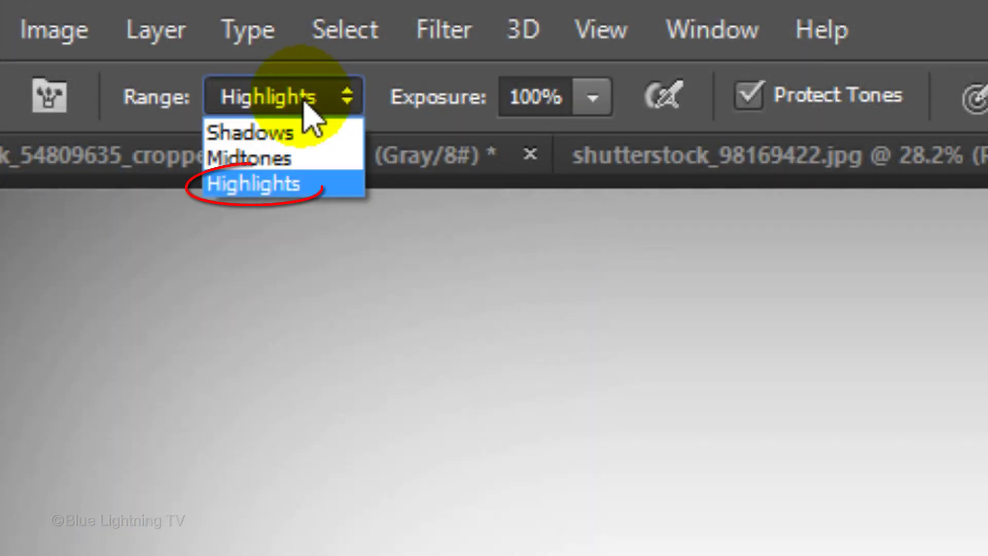
click(309, 116)
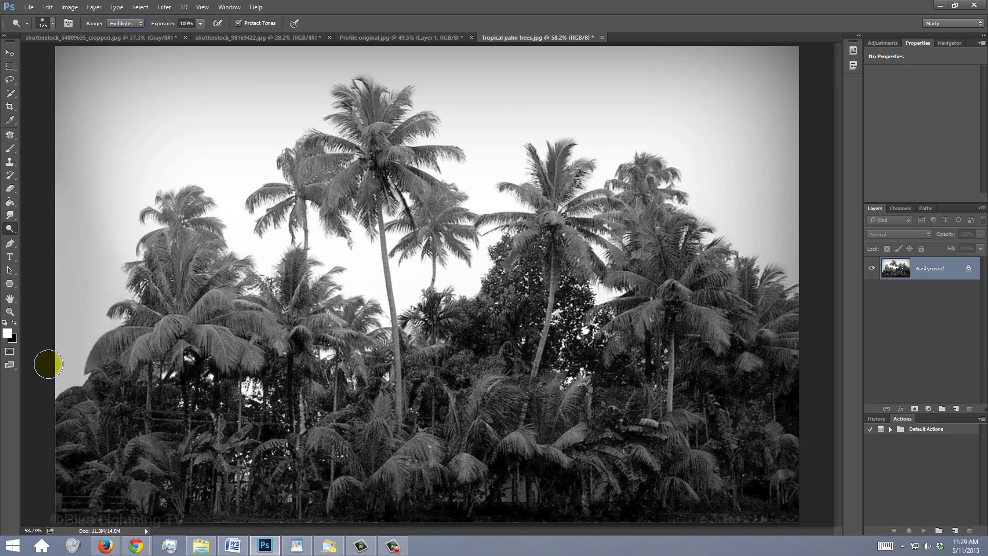
key(bracketright)
key(bracketright)
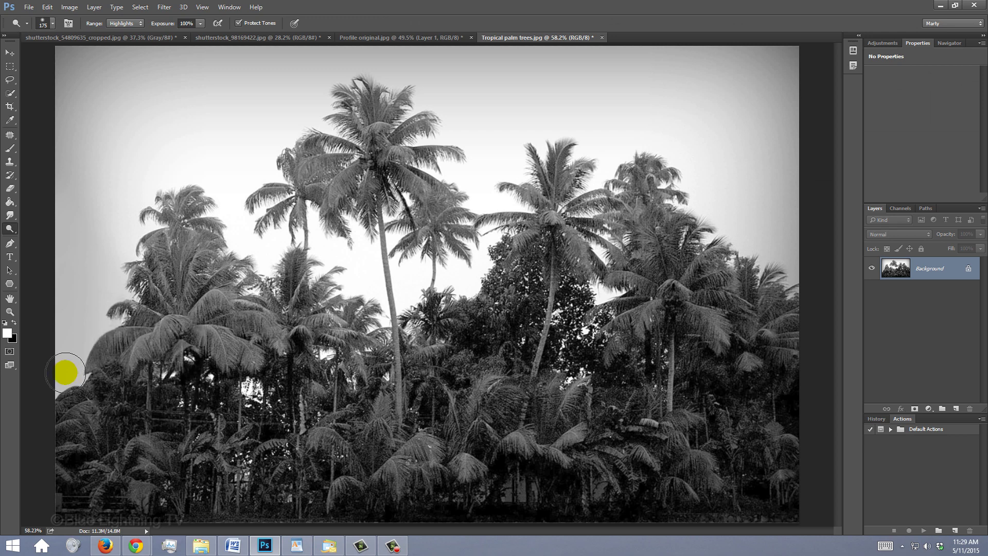
mouse_move(109, 150)
mouse_down()
mouse_move(494, 85)
mouse_move(115, 77)
mouse_up()
mouse_move(541, 69)
mouse_down()
mouse_move(770, 256)
mouse_move(479, 169)
mouse_up()
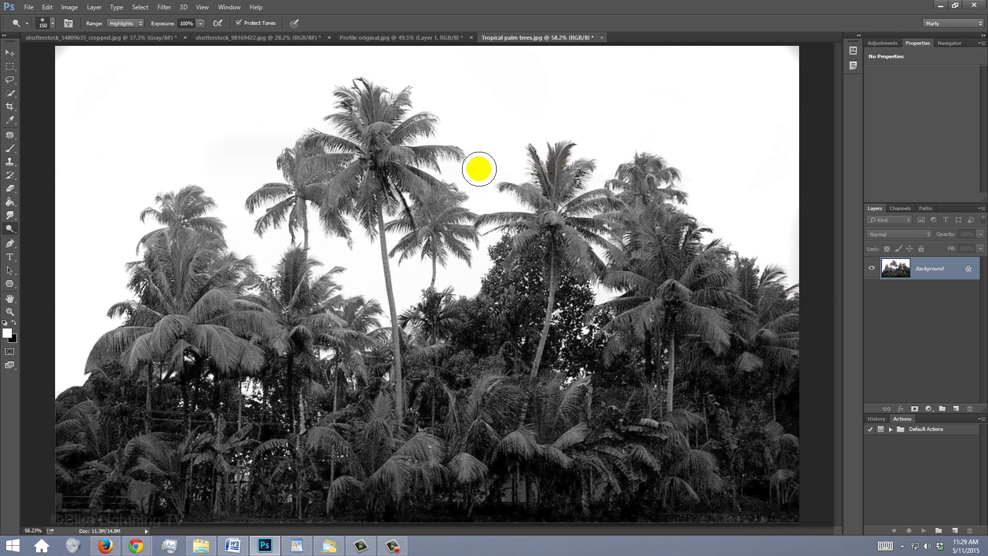
key(v)
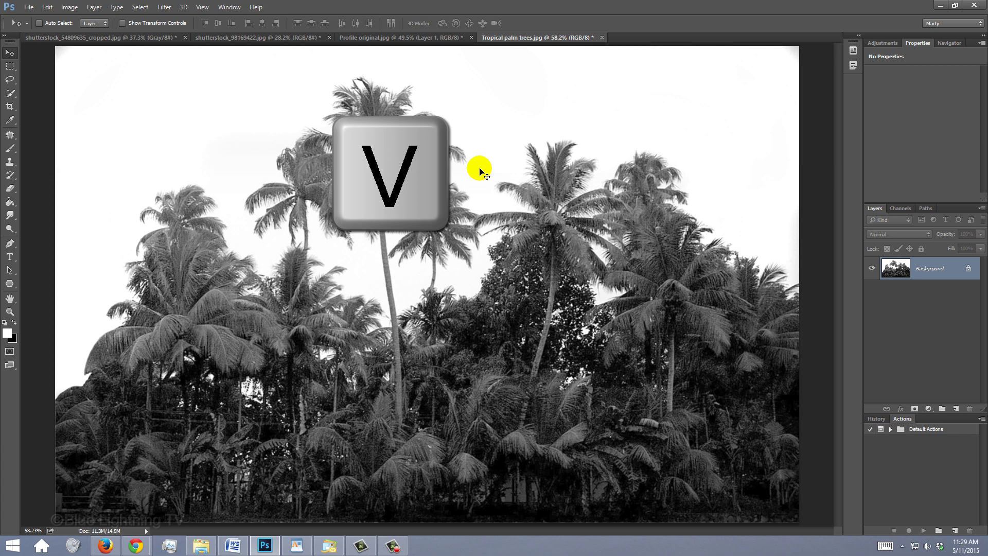
Step: Drag the palm trees image into the Profile document and move Layer 2 to the top
click(424, 37)
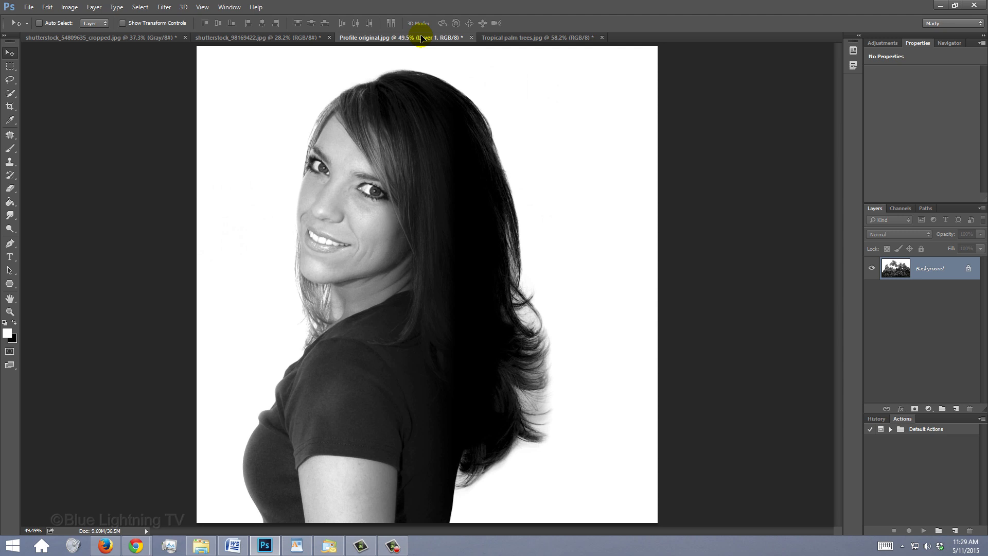
drag(423, 37, 420, 186)
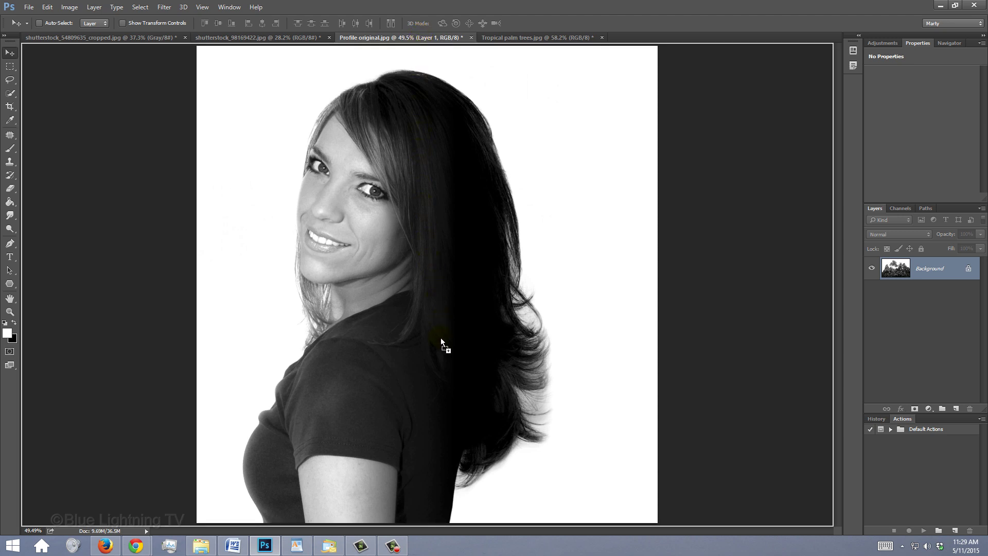
drag(441, 338, 448, 341)
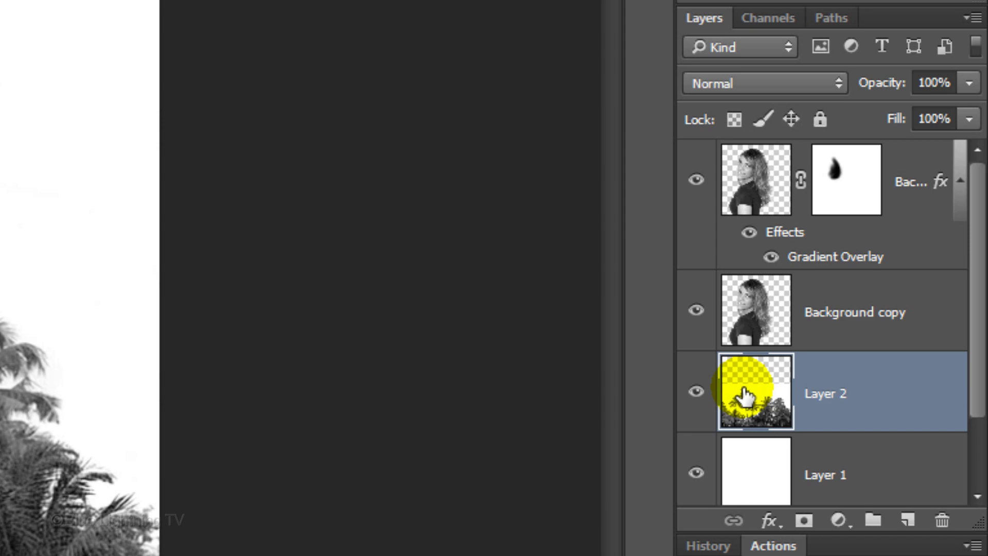
drag(744, 395, 761, 147)
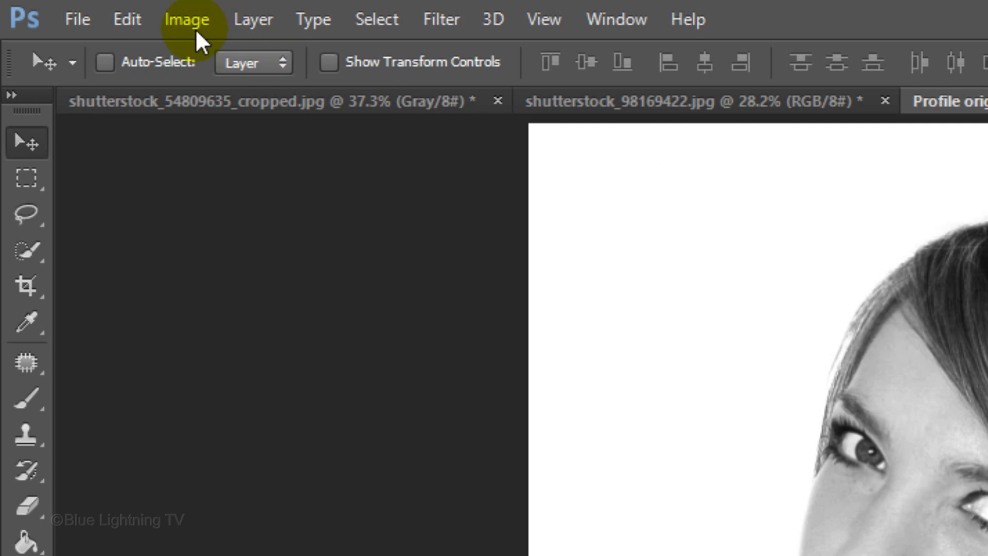
Step: Rotate the palm trees layer 90° clockwise and set its opacity to 48%
click(47, 7)
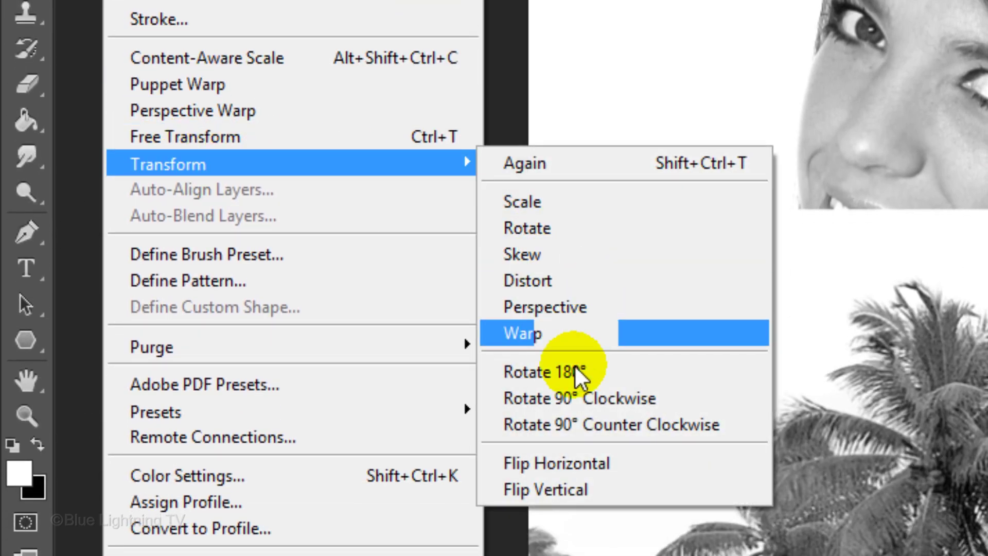
mouse_move(168, 164)
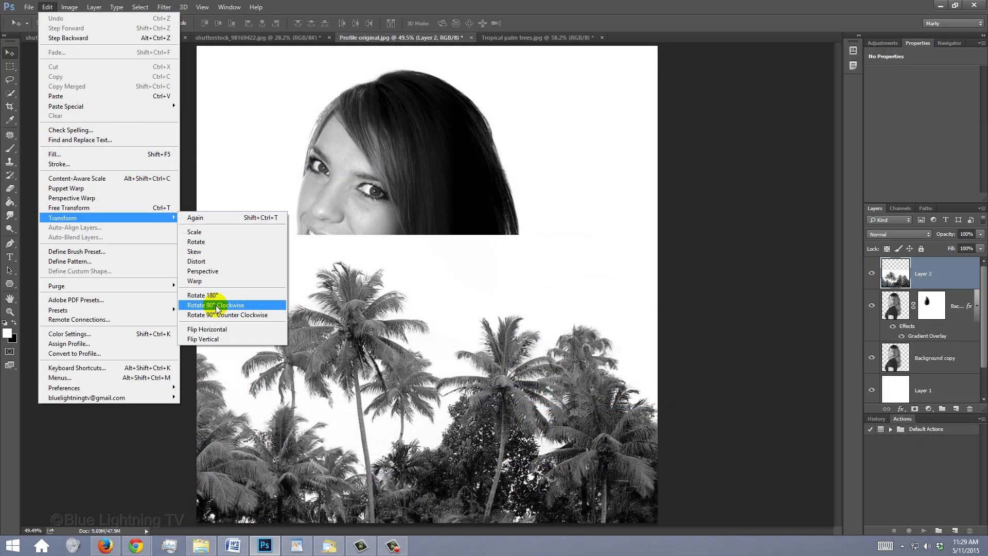
click(579, 405)
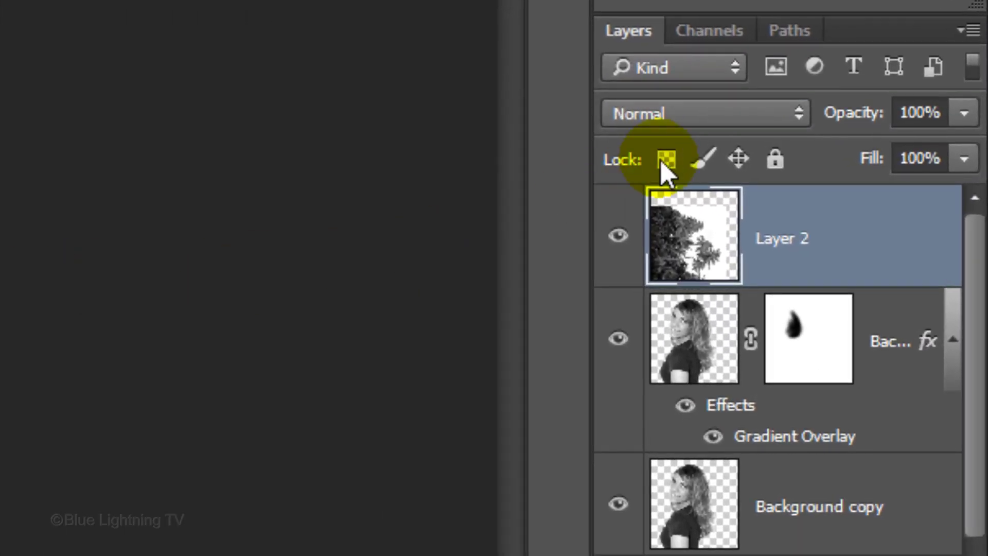
click(964, 113)
drag(962, 147, 876, 147)
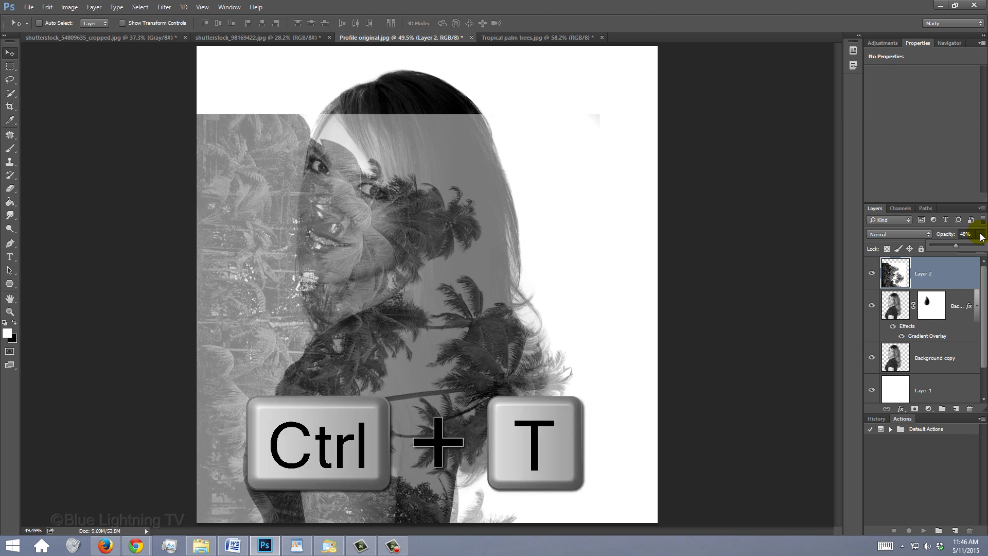
Step: Move the palm trees up and right over the woman, then return opacity to 100%
key(ctrl+t)
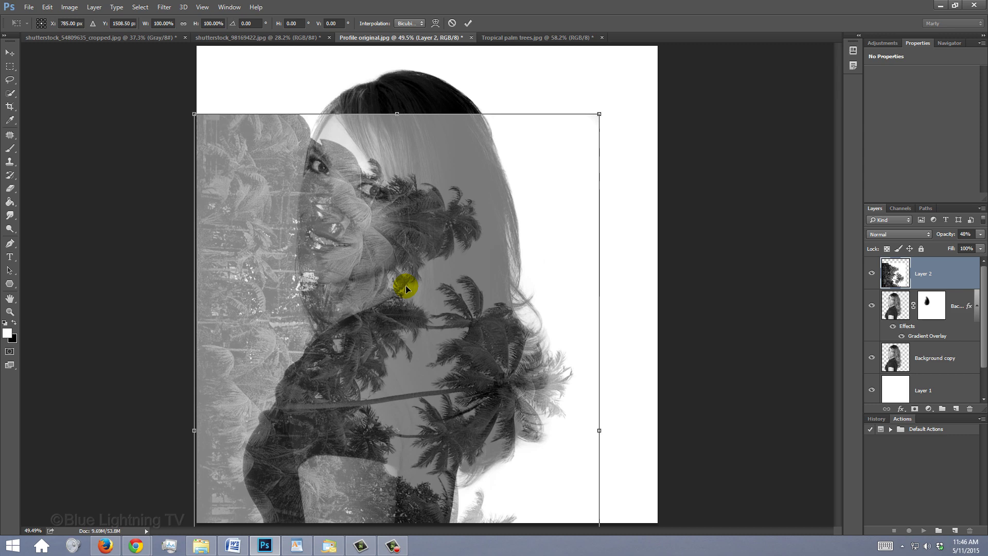
mouse_move(406, 285)
mouse_down()
mouse_move(421, 227)
mouse_move(460, 228)
mouse_up()
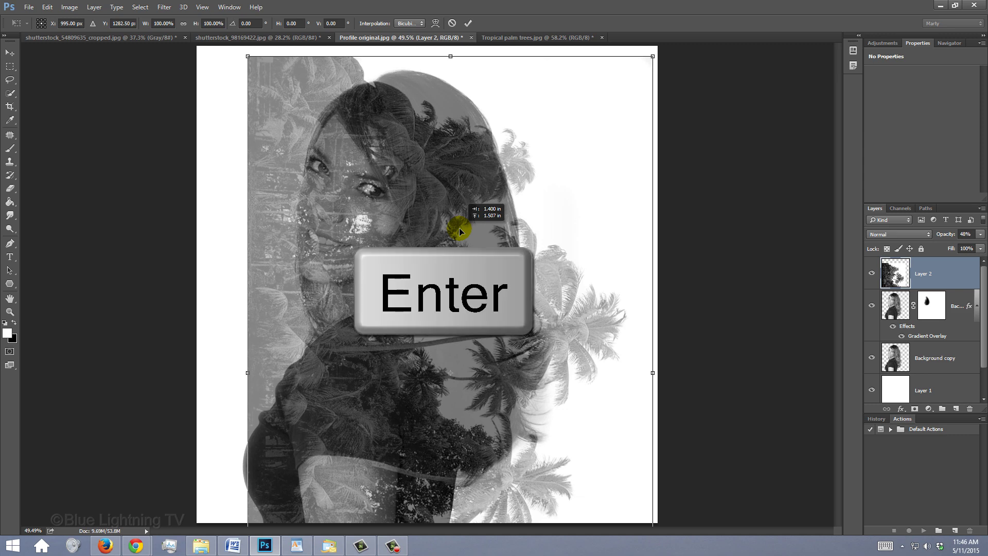
key(Return)
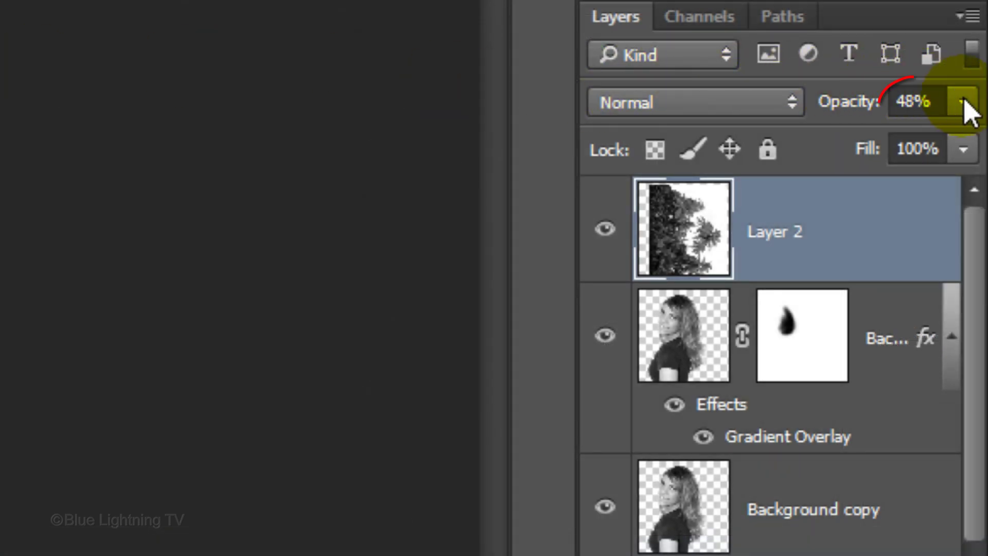
click(964, 102)
drag(886, 140, 971, 140)
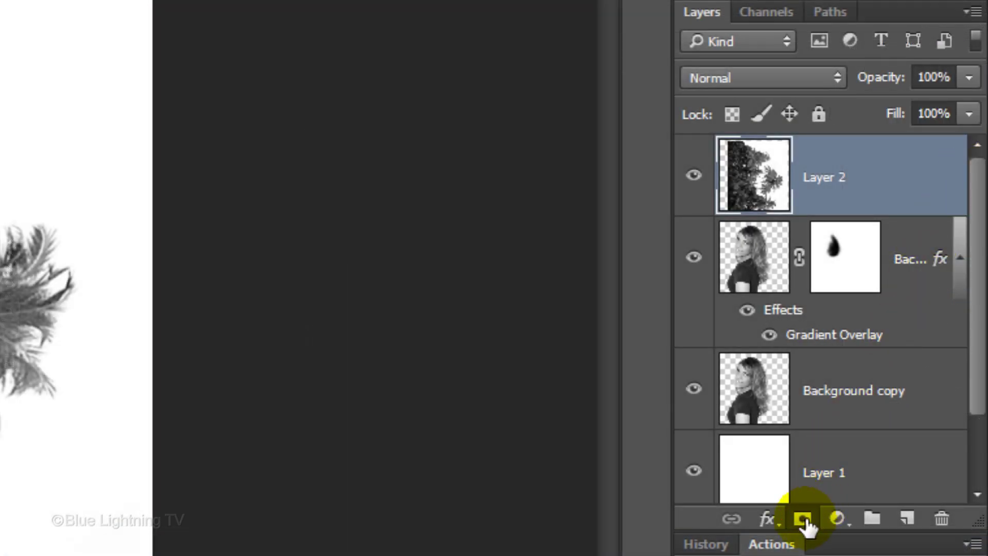
Step: Add a mask to Layer 2 and paint black over the face with a 300 px brush
click(804, 518)
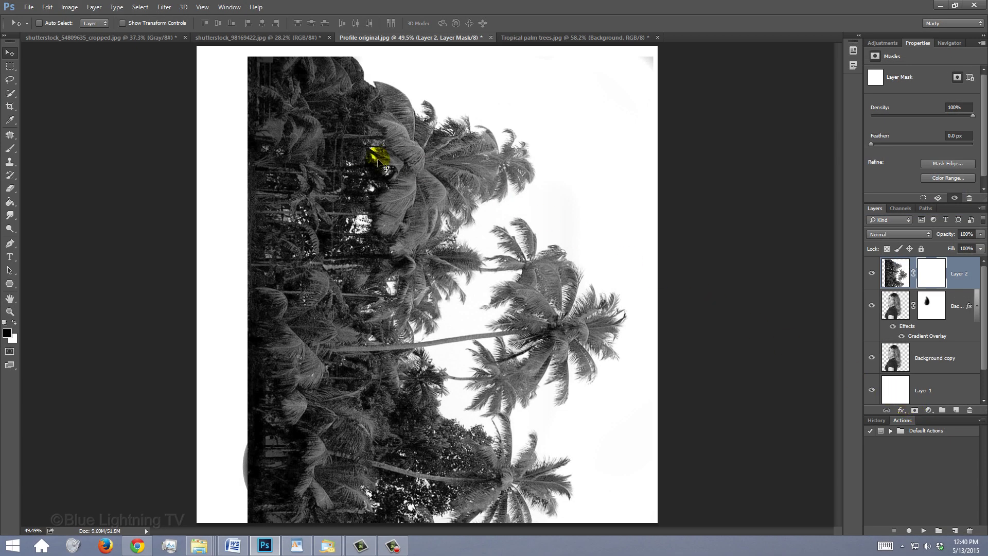
key(b)
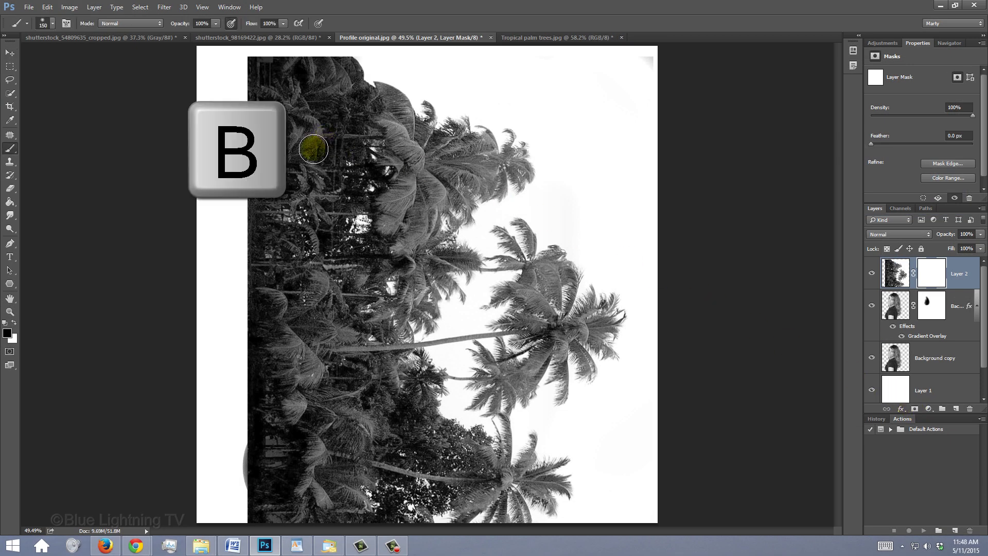
key(bracketright)
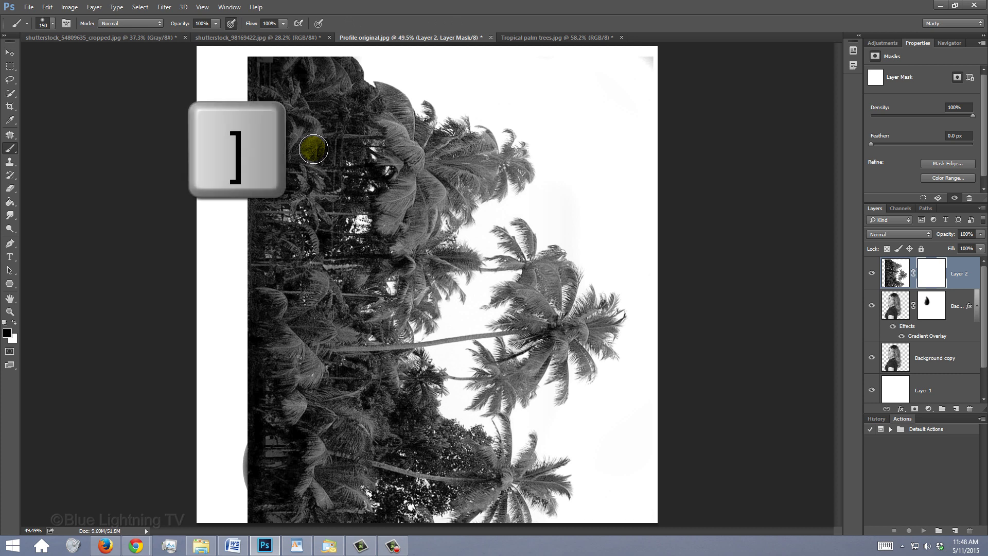
key(bracketright)
key(bracketright)
key(bracketright)
key(bracketright)
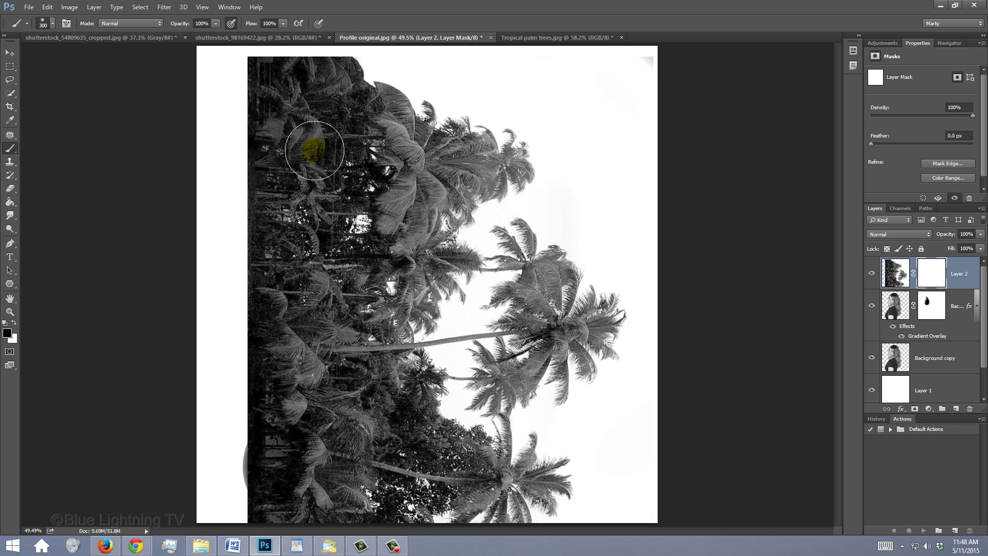
mouse_move(267, 81)
mouse_down()
mouse_move(261, 267)
mouse_move(232, 501)
mouse_move(318, 196)
mouse_up()
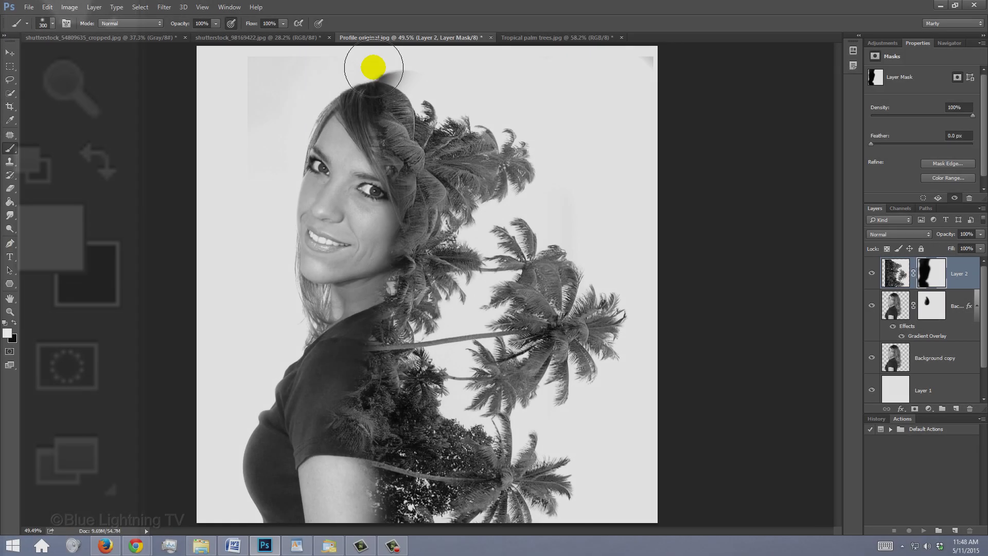
Step: Shrink the brush and refine Layer 2's mask along the face and neck
key(bracketleft)
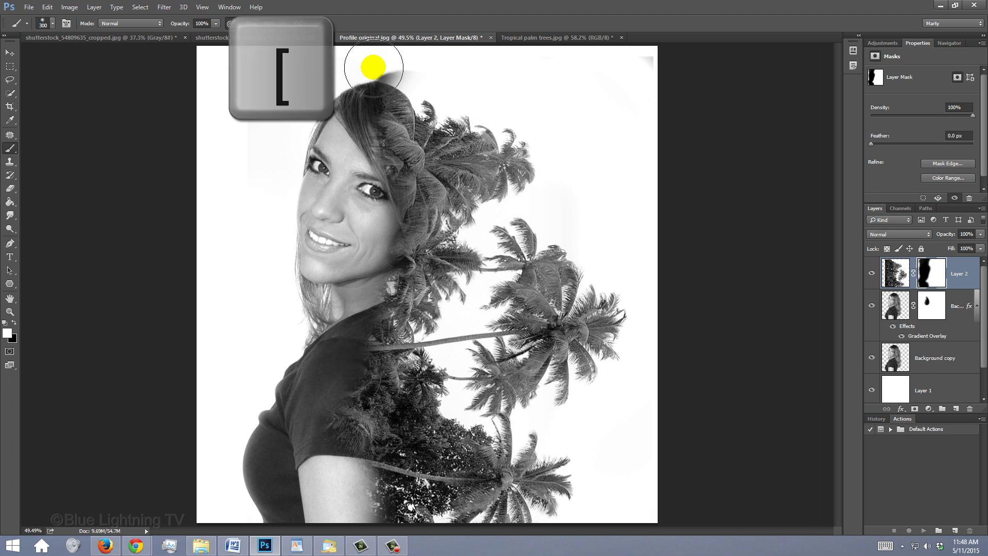
key(bracketleft)
key(bracketleft)
key(bracketleft)
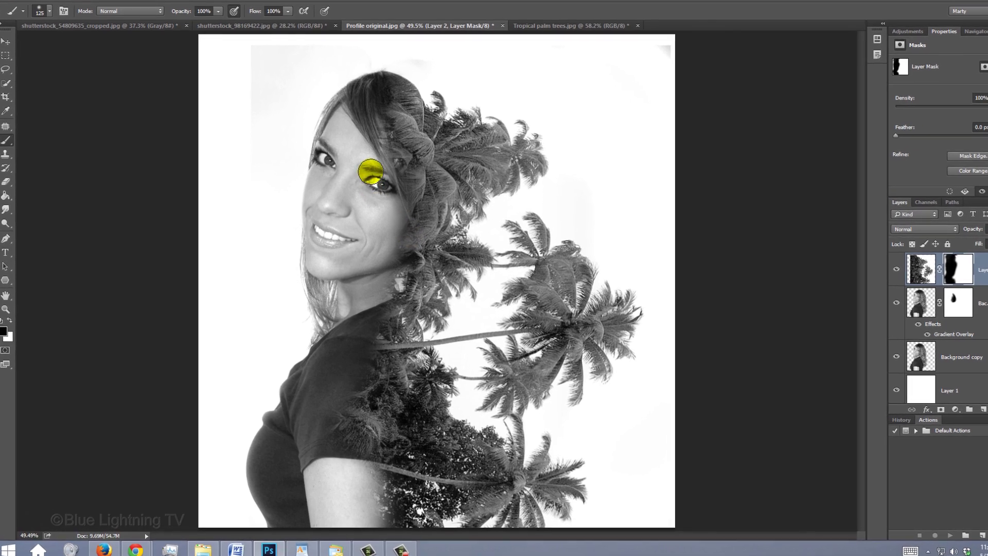
drag(403, 238, 386, 256)
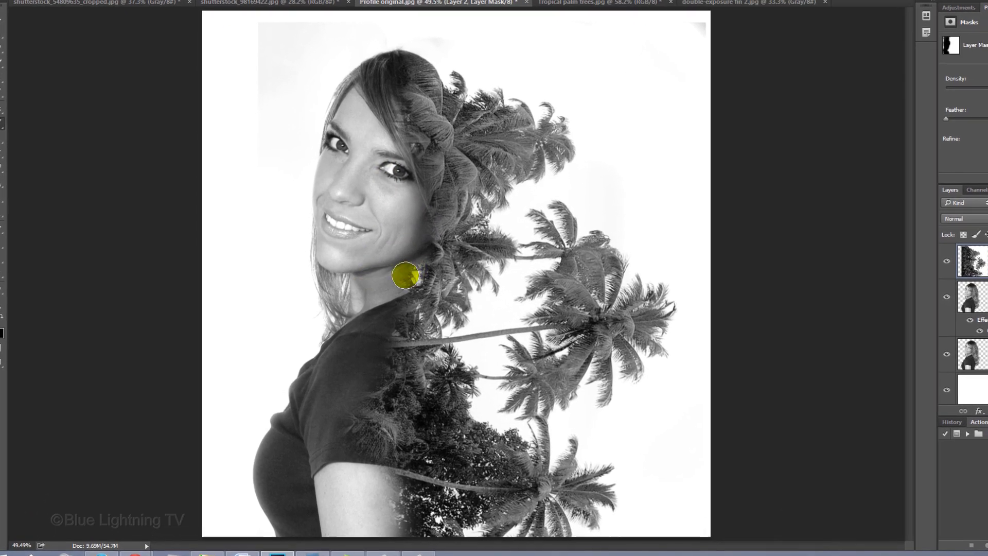